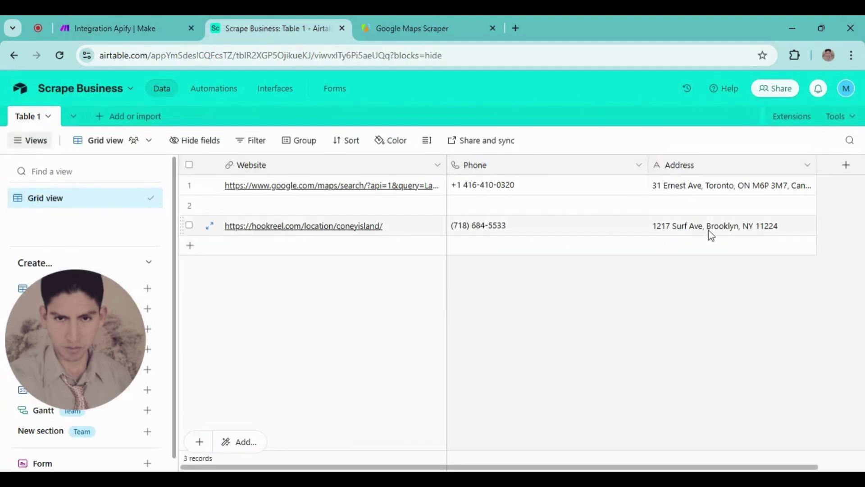
# Copy the hookreel.com website link from the third record in Table 1 and open it in a new browser tab
pyautogui.click(235, 230)
pyautogui.press('space')
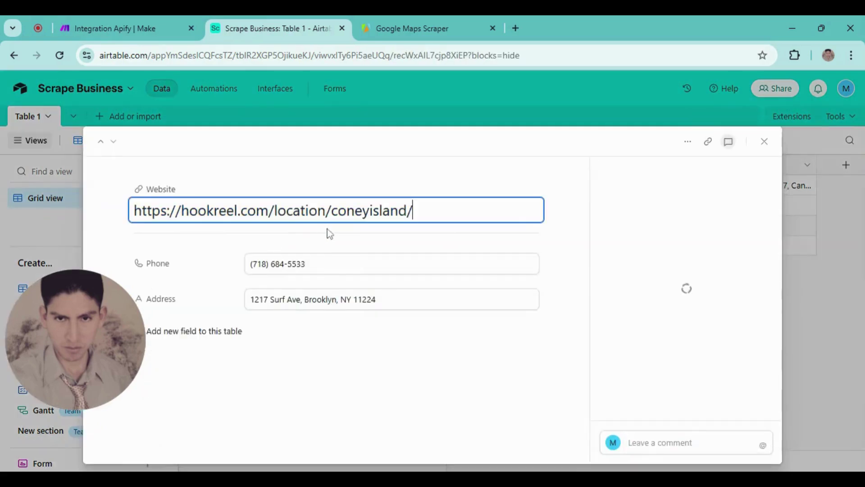
pyautogui.hotkey('ctrl', 'a')
pyautogui.hotkey('ctrl', 'c')
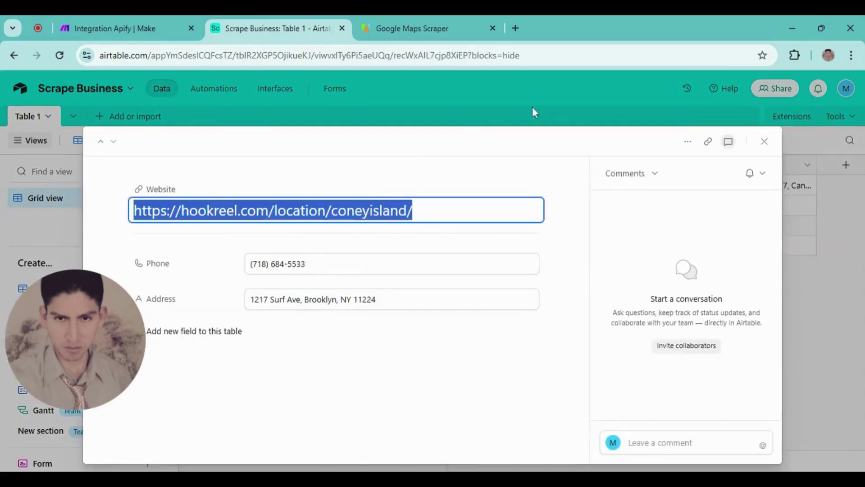
pyautogui.click(765, 141)
pyautogui.click(515, 28)
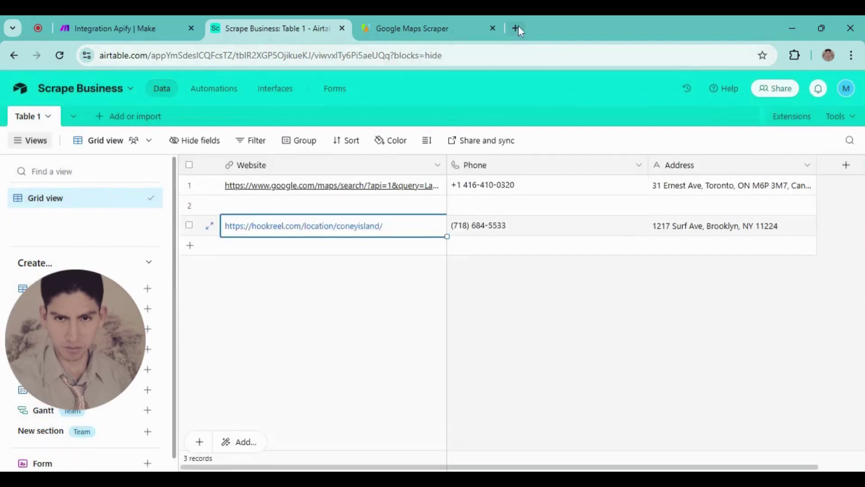
pyautogui.hotkey('ctrl', 'v')
pyautogui.press('Return')
# Examine the restaurant's location page and compare its contact details with the third record in the Airtable table
pyautogui.scroll(-10, 420, 262)
pyautogui.scroll(10, 401, 317)
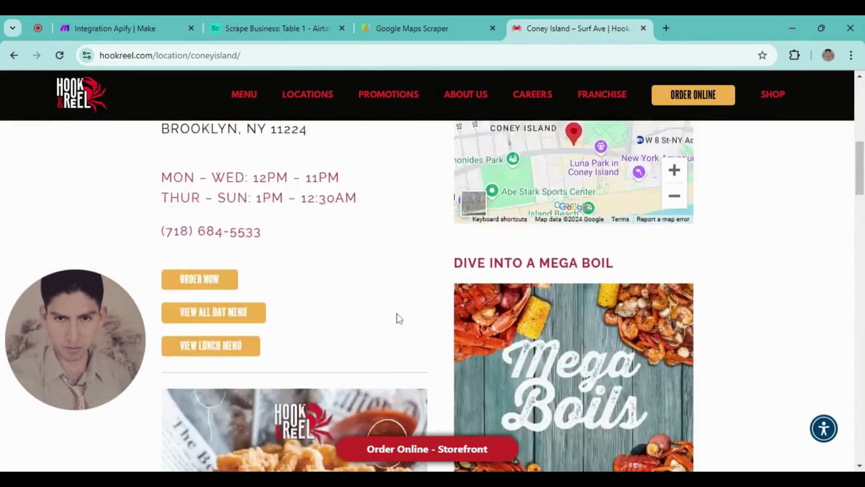
pyautogui.scroll(-8, 386, 299)
pyautogui.scroll(-10, 384, 307)
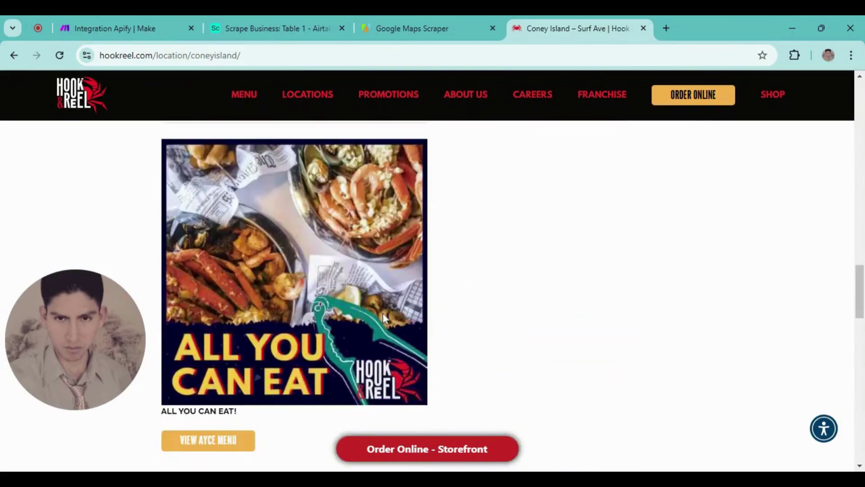
pyautogui.scroll(6, 410, 309)
pyautogui.scroll(10, 446, 192)
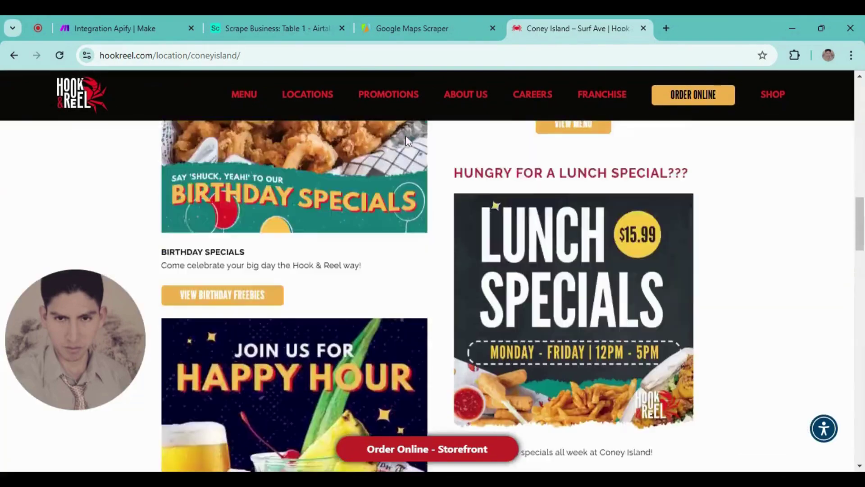
pyautogui.click(275, 20)
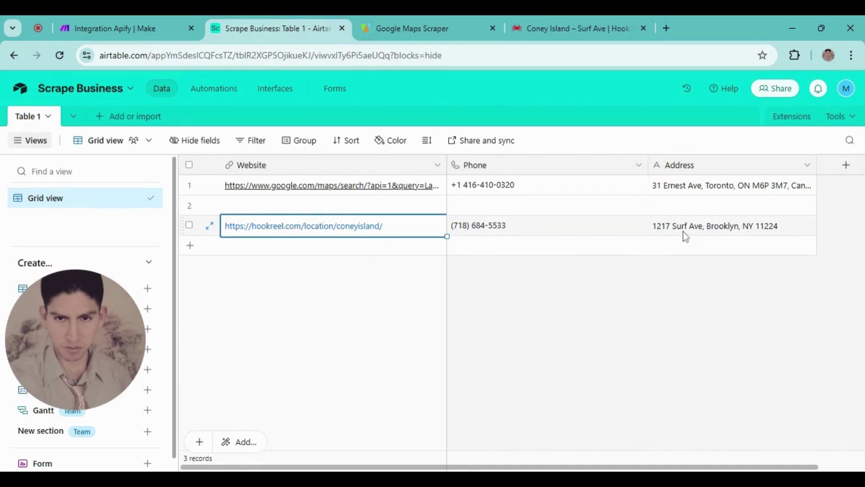
pyautogui.click(534, 25)
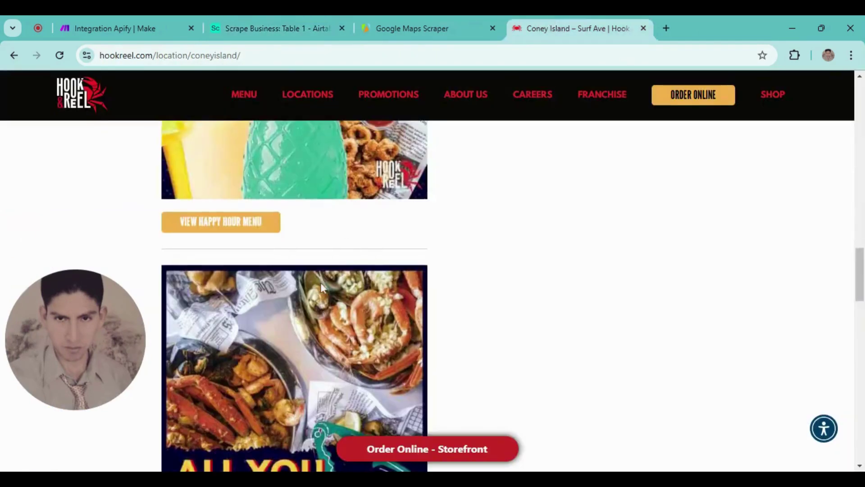
pyautogui.scroll(-10, 321, 282)
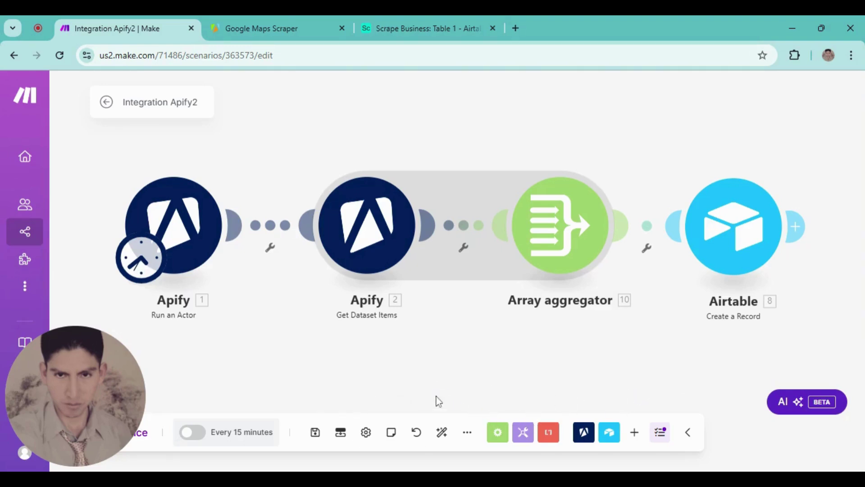
# Leave the Integration Apify2 scenario, create a new scenario in Make, and choose Apify as the first module's app
pyautogui.click(107, 108)
pyautogui.click(78, 98)
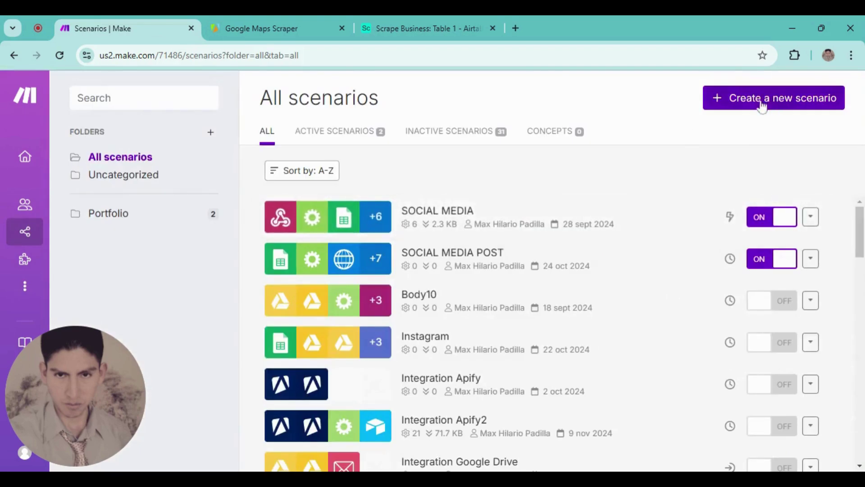
pyautogui.click(732, 106)
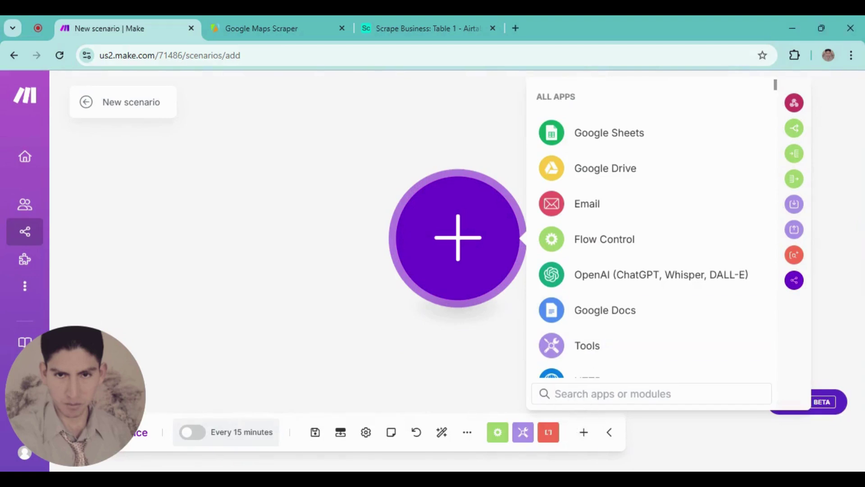
pyautogui.write('api')
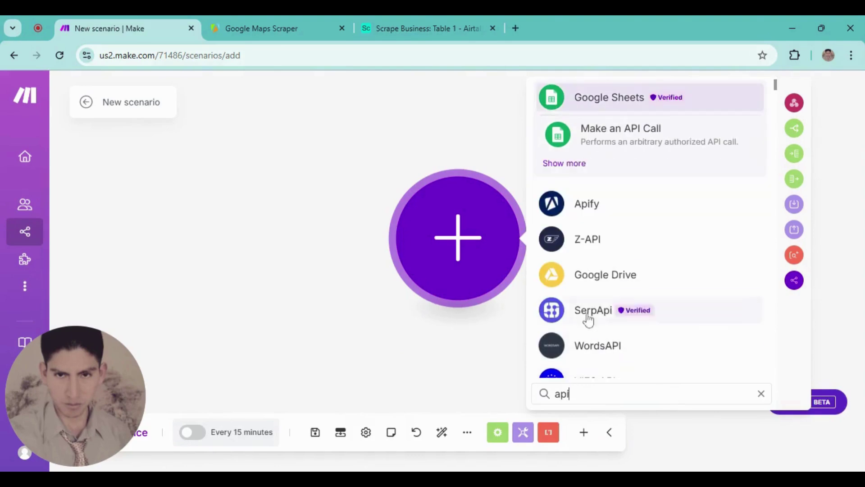
pyautogui.click(586, 204)
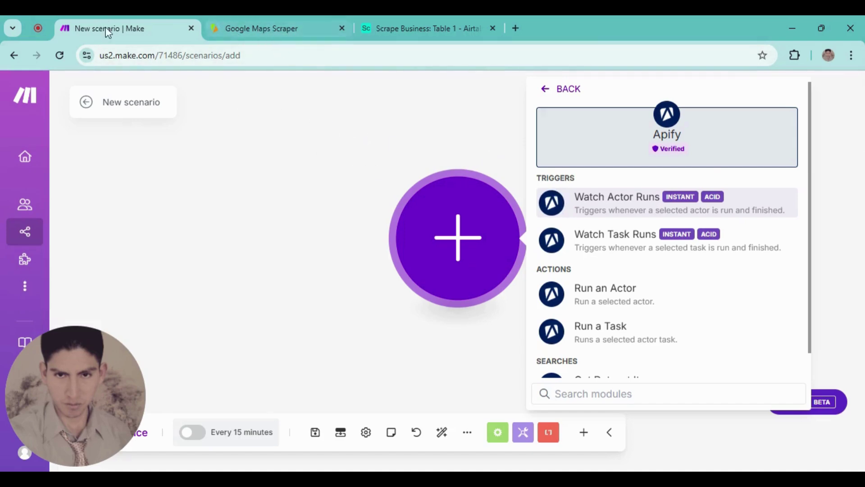
# Open apify.com in a new browser tab, go to the Apify Console, and close the old Google Maps Scraper tab
pyautogui.click(515, 28)
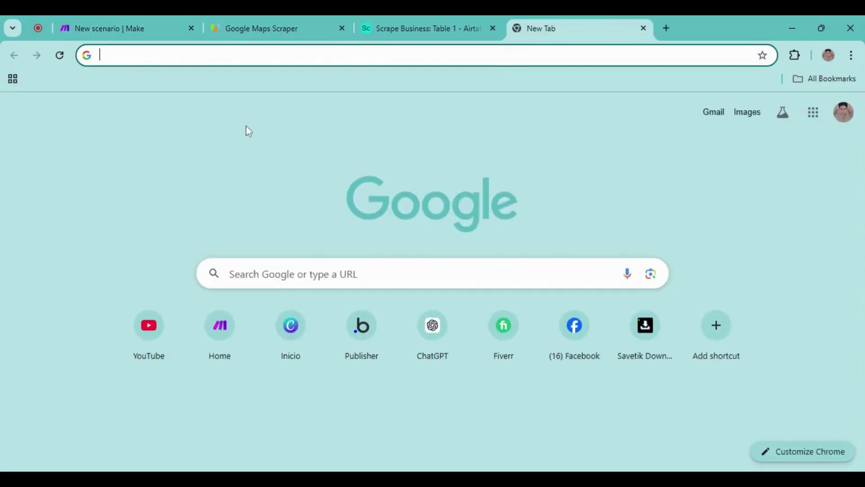
pyautogui.write('Apif')
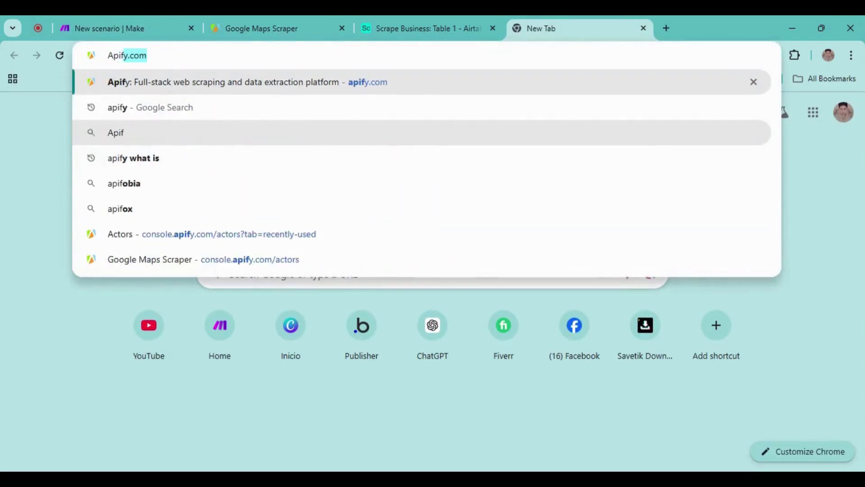
pyautogui.press('Return')
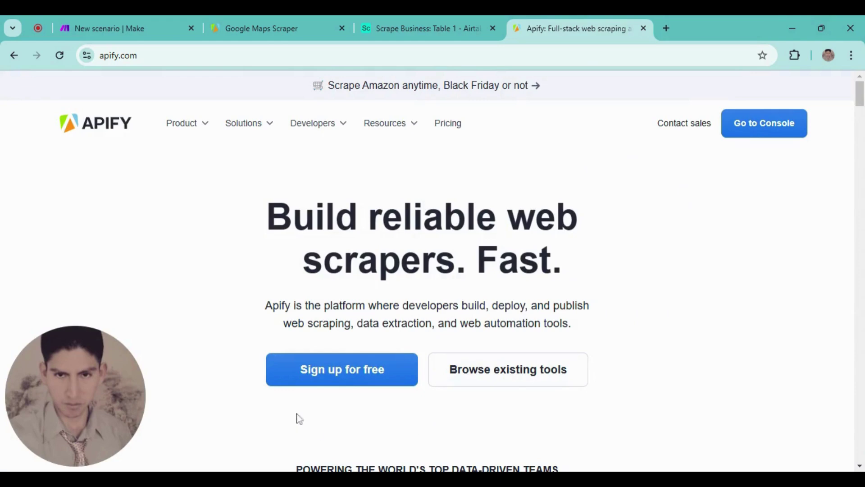
pyautogui.click(778, 128)
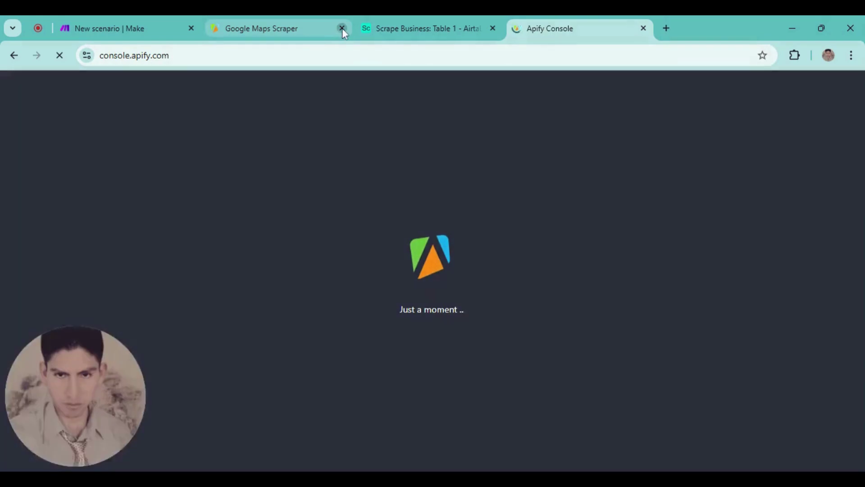
pyautogui.click(342, 28)
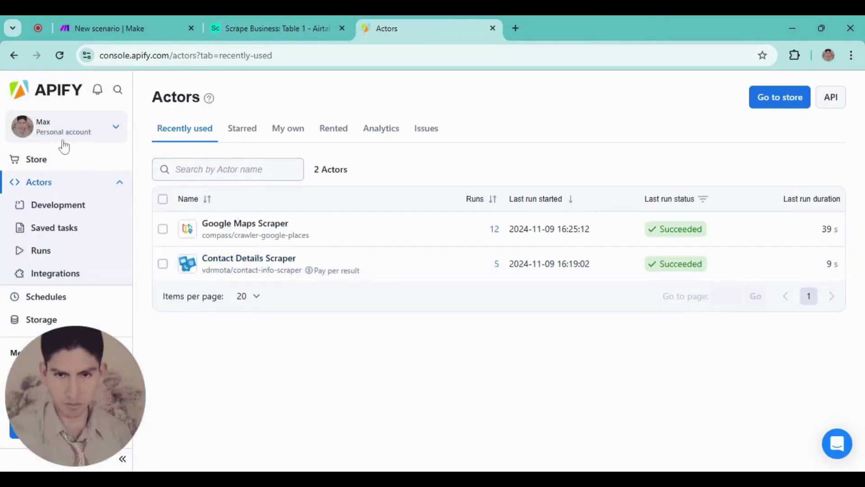
# Browse the available Actors in the Apify Store and return to the recently used Actors list
pyautogui.click(38, 163)
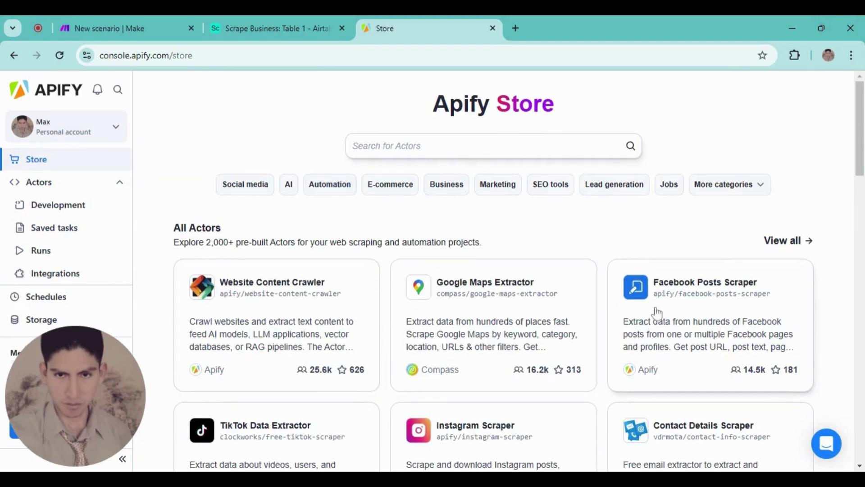
pyautogui.scroll(-3, 657, 312)
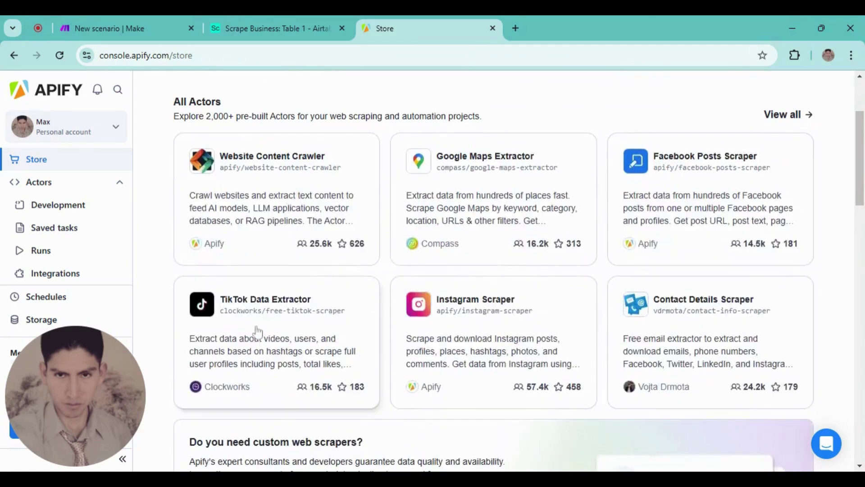
pyautogui.scroll(-3, 397, 360)
pyautogui.scroll(6, 360, 357)
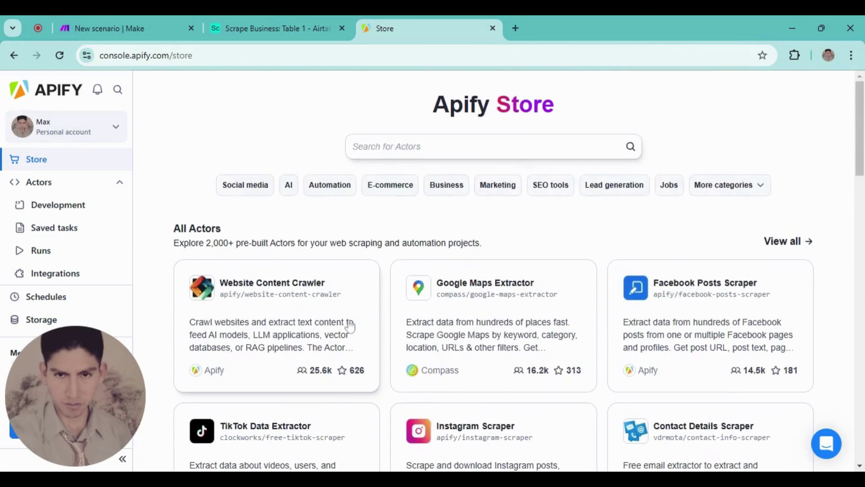
pyautogui.click(46, 193)
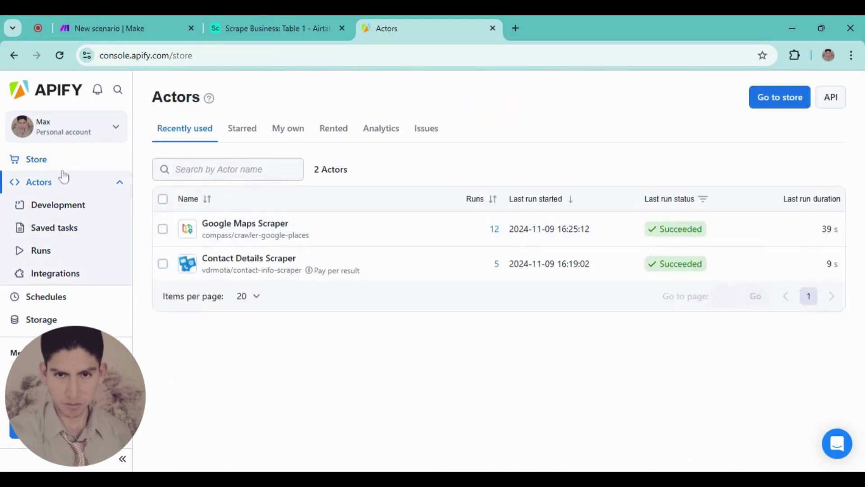
# Search the Apify Store for "Google ma" and open the Google Maps Scraper Actor
pyautogui.click(63, 166)
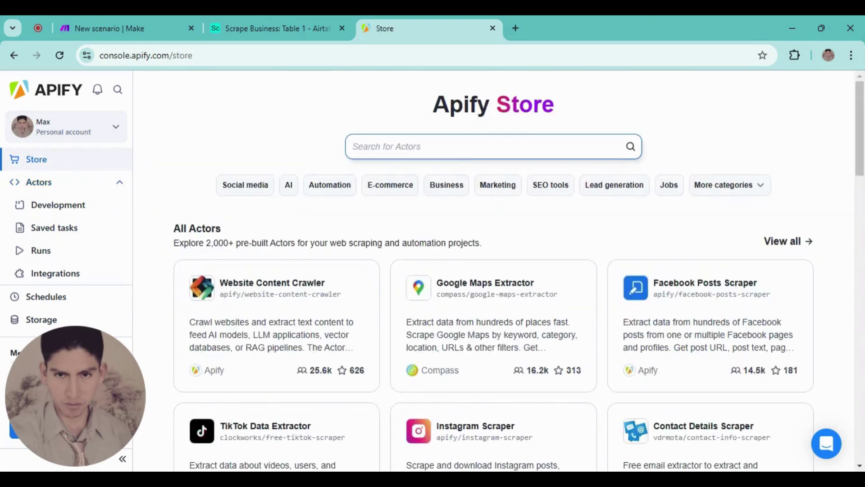
pyautogui.click(450, 147)
pyautogui.write('Google ma')
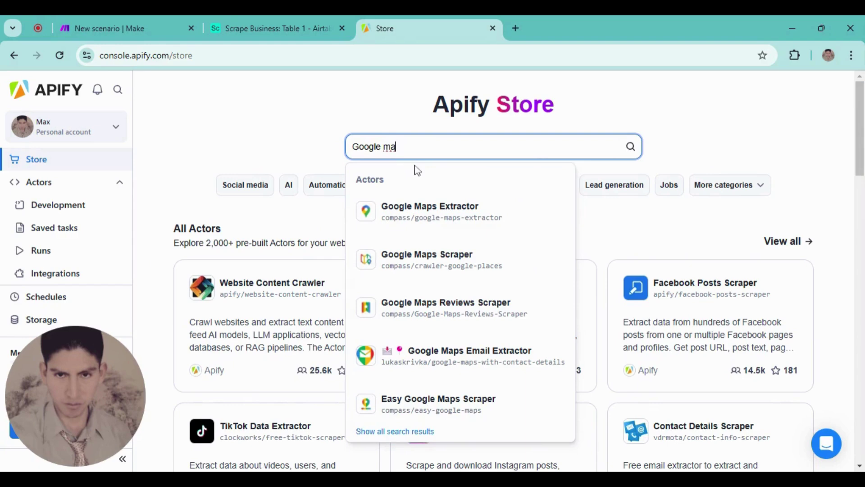
pyautogui.click(431, 255)
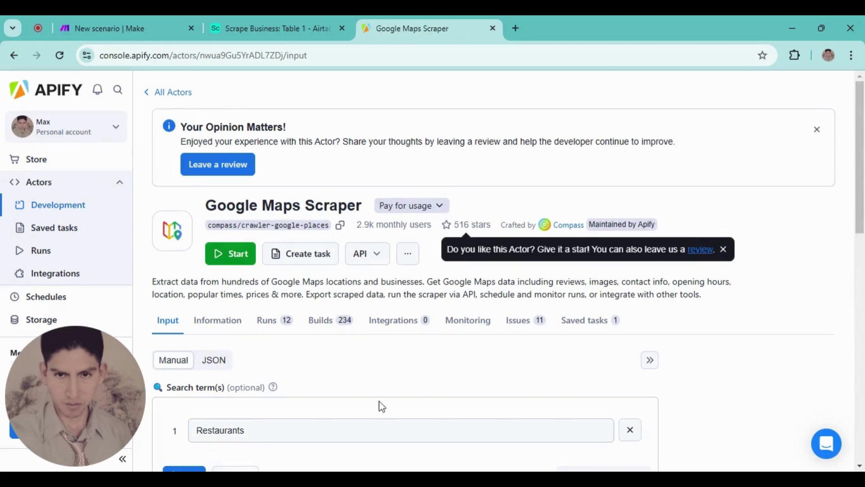
# Examine the Google Maps Scraper's input settings for the search term, location, place limit and language
pyautogui.scroll(-2, 282, 365)
pyautogui.scroll(2, 285, 373)
pyautogui.scroll(-2, 286, 373)
pyautogui.scroll(2, 285, 372)
pyautogui.scroll(-1, 290, 321)
pyautogui.scroll(1, 279, 316)
pyautogui.scroll(-1, 235, 379)
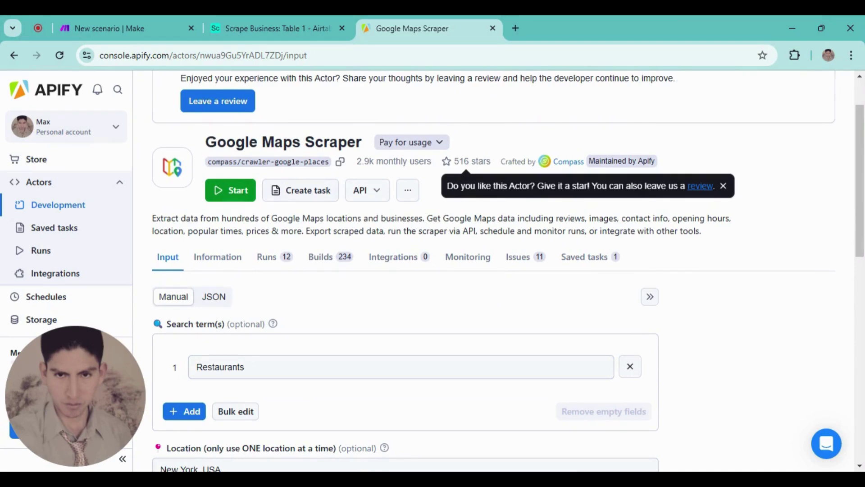
pyautogui.scroll(-1, 299, 376)
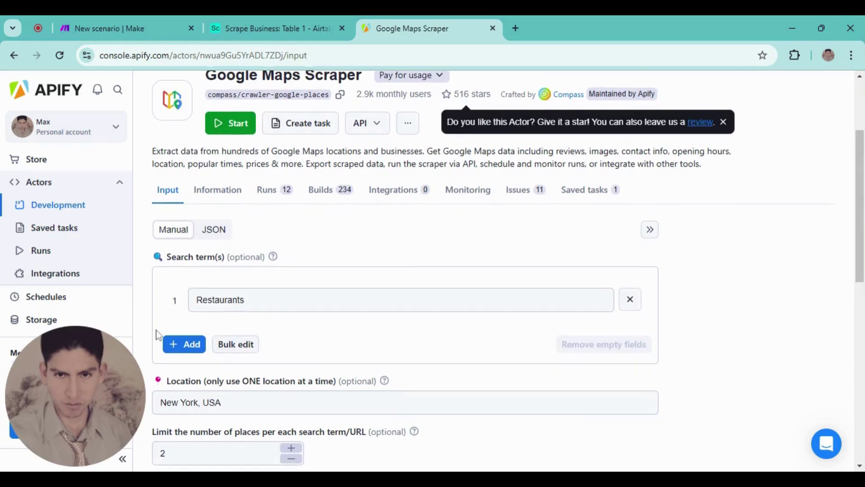
pyautogui.scroll(-1, 167, 316)
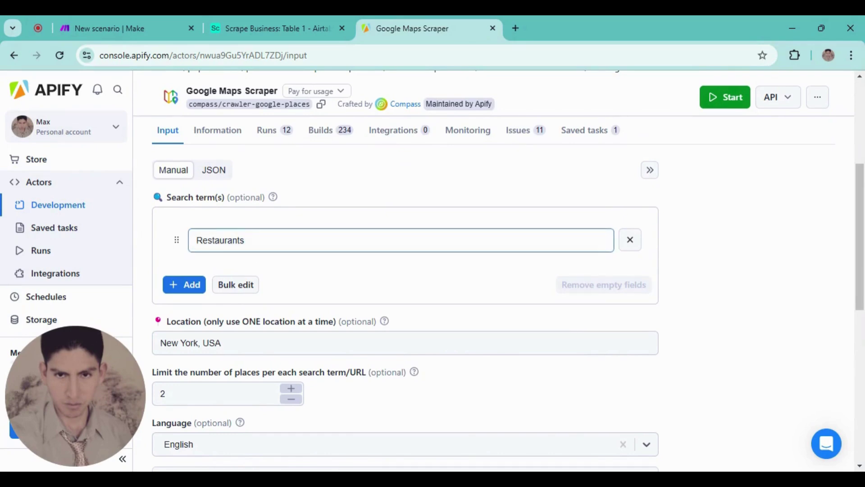
pyautogui.scroll(-1, 163, 319)
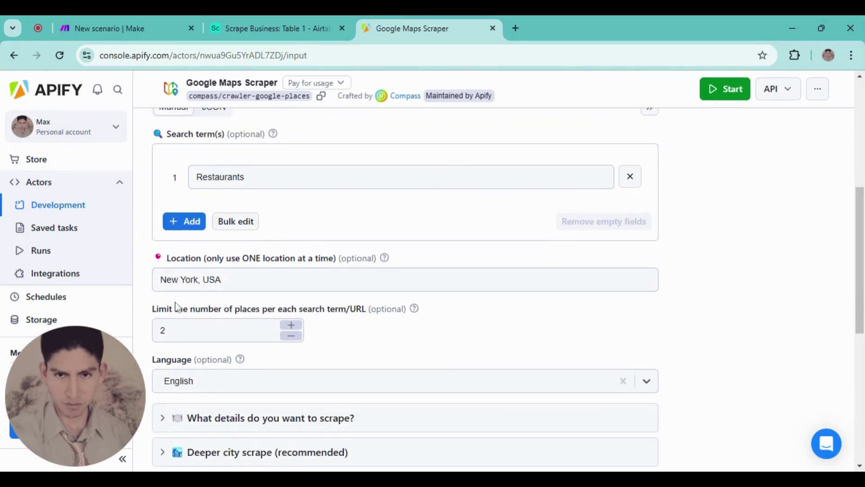
pyautogui.click(197, 273)
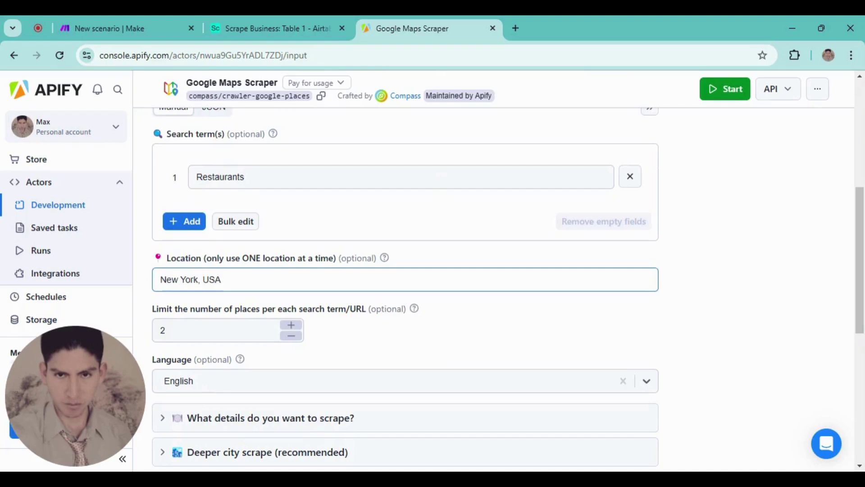
pyautogui.scroll(-1, 157, 316)
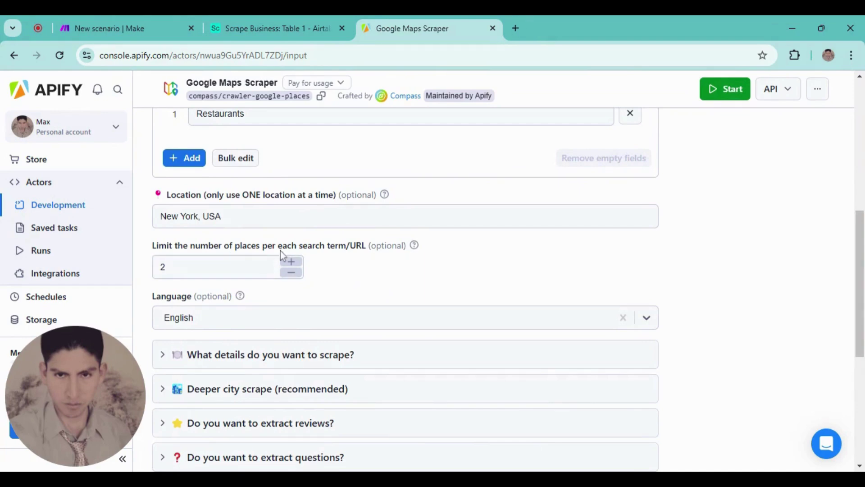
# Set the limit on the number of places per search term to 3 in the Google Maps Scraper's input
pyautogui.click(271, 265)
pyautogui.moveTo(270, 266); pyautogui.dragTo(150, 269)
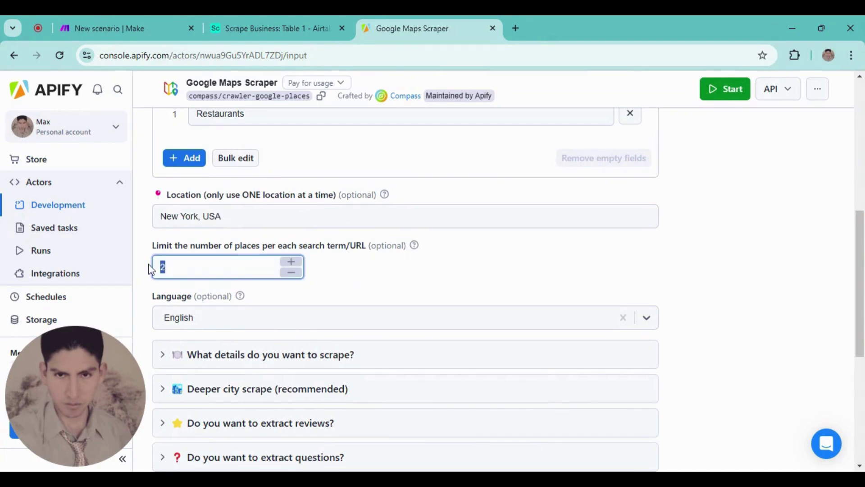
pyautogui.click(139, 264)
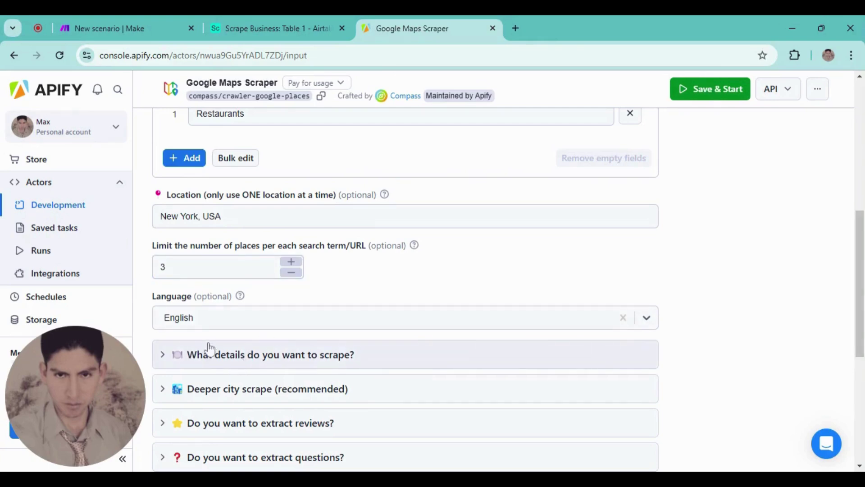
pyautogui.scroll(5, 175, 306)
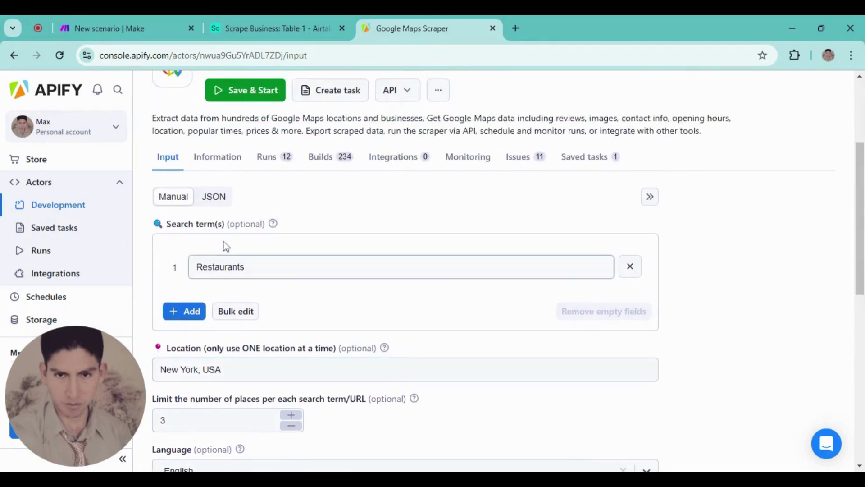
pyautogui.scroll(1, 217, 266)
pyautogui.scroll(-3, 226, 289)
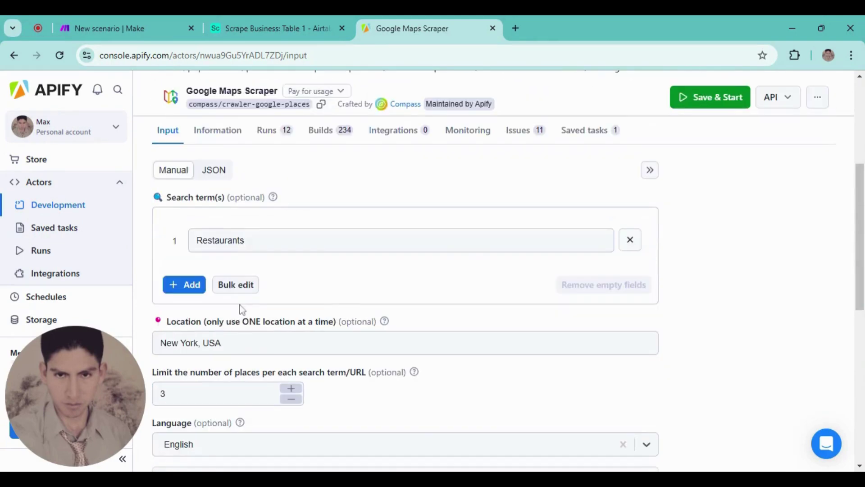
# Show the Google Maps Scraper's input as JSON and select the entire code
pyautogui.scroll(5, 239, 319)
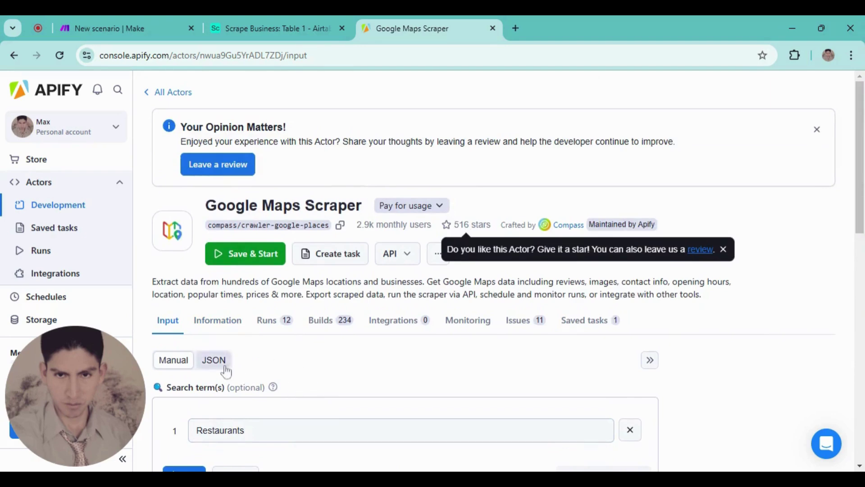
pyautogui.scroll(-3, 224, 402)
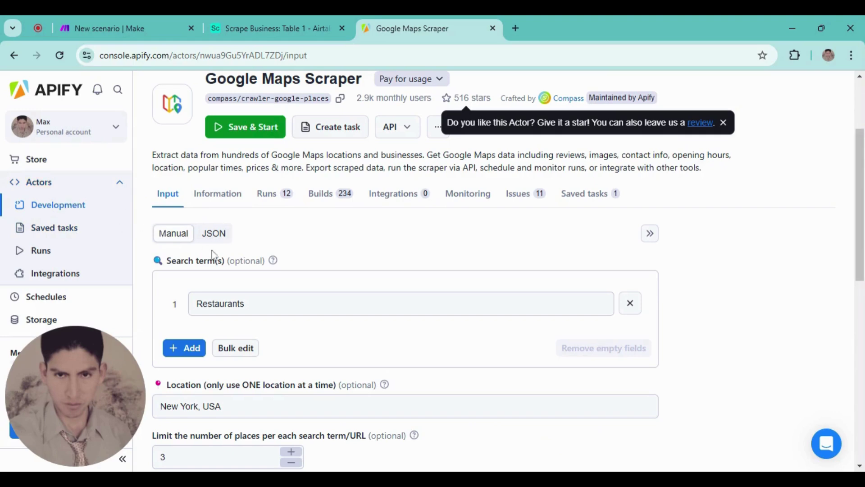
pyautogui.scroll(2, 231, 314)
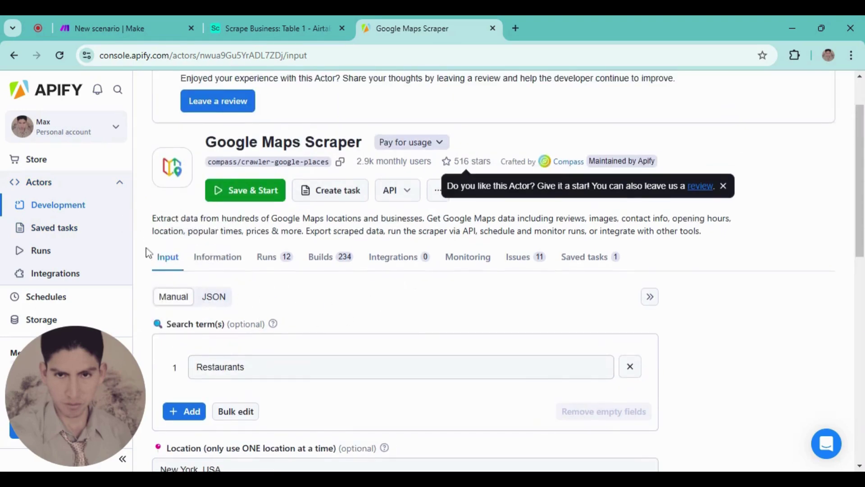
pyautogui.scroll(-3, 226, 323)
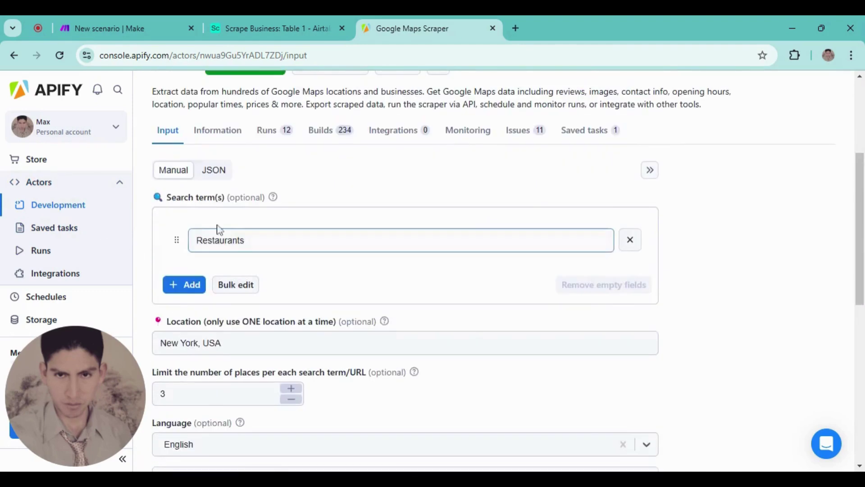
pyautogui.click(215, 172)
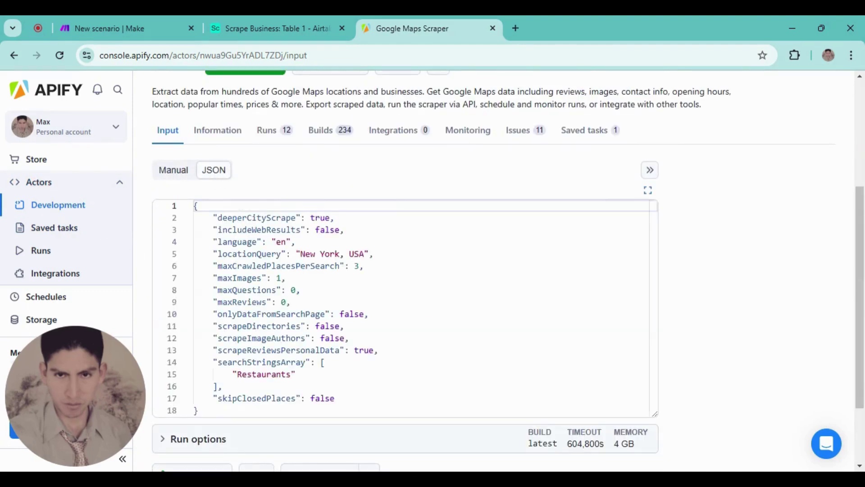
pyautogui.moveTo(199, 411); pyautogui.dragTo(183, 201)
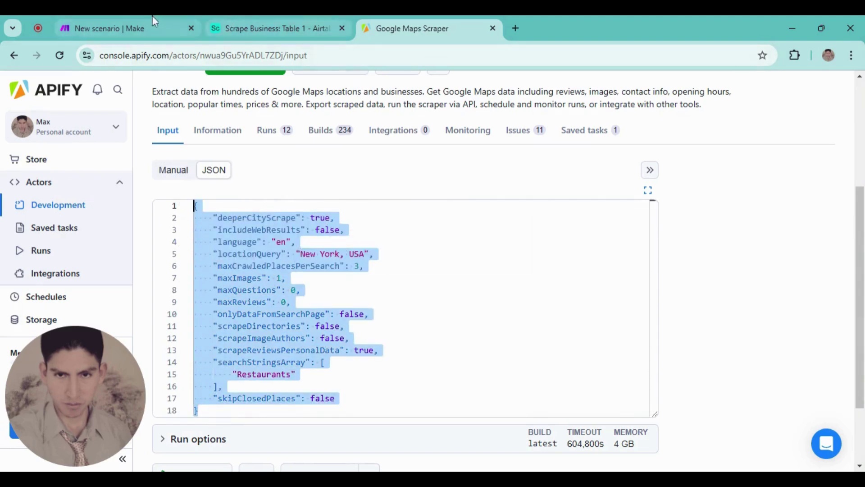
# Switch to the Make scenario, find Apify with the search "api" and add its Run an Actor module
pyautogui.click(133, 27)
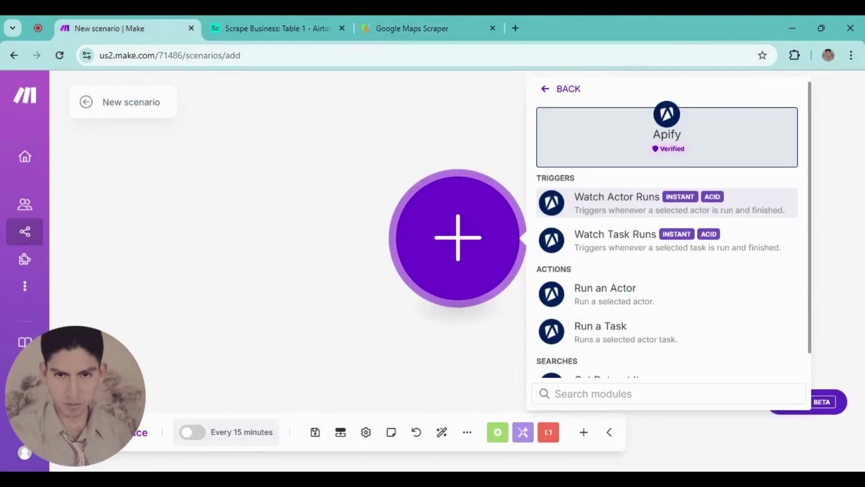
pyautogui.write('Apify')
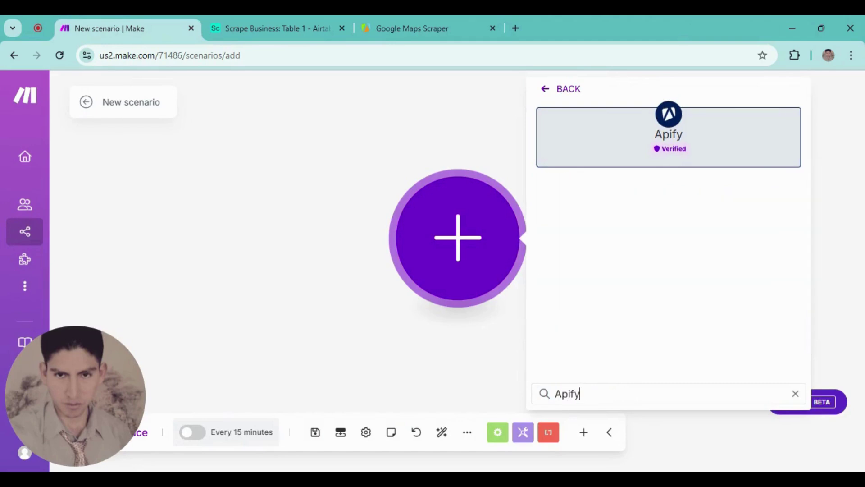
pyautogui.hotkey('ctrl', 'a')
pyautogui.write('api')
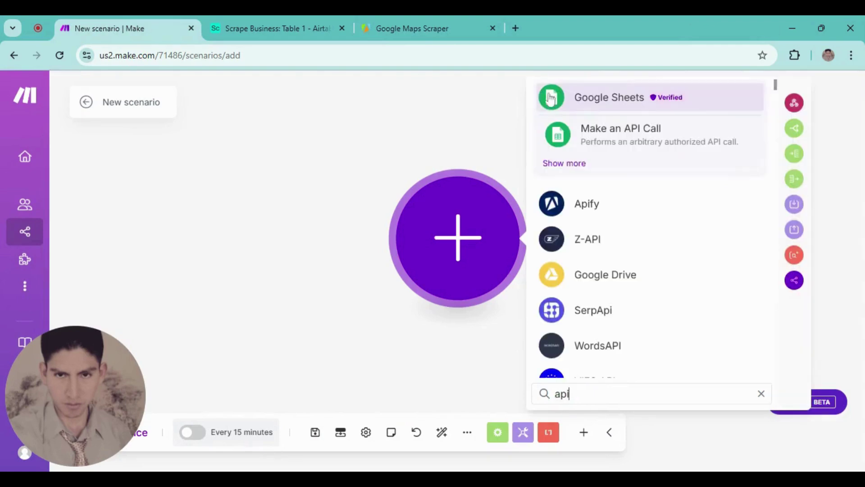
pyautogui.click(583, 209)
pyautogui.scroll(-1, 613, 302)
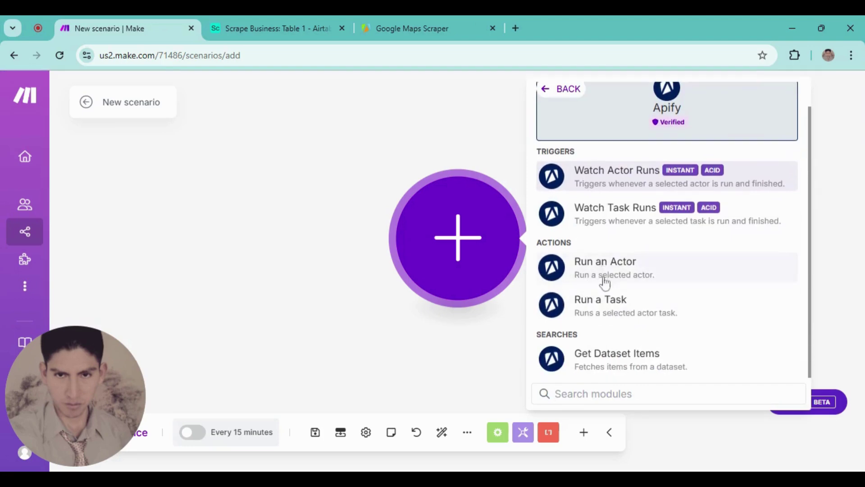
pyautogui.click(605, 282)
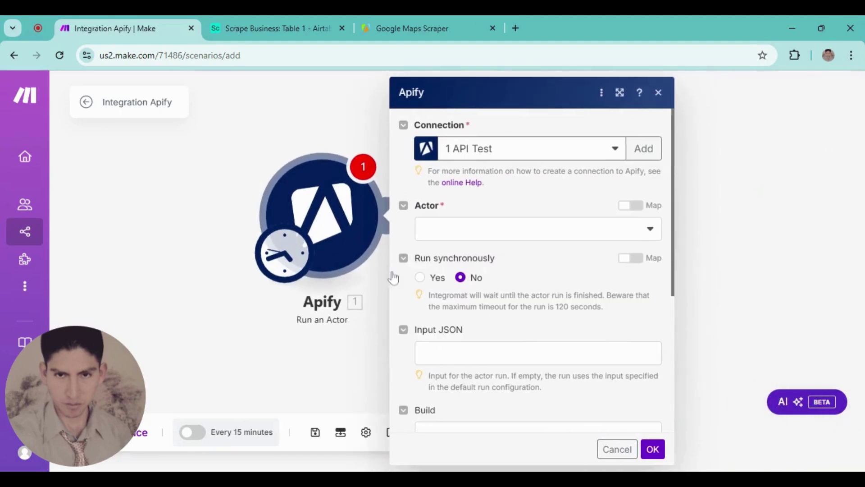
# View the form for creating a new Apify connection and close it without saving
pyautogui.click(644, 150)
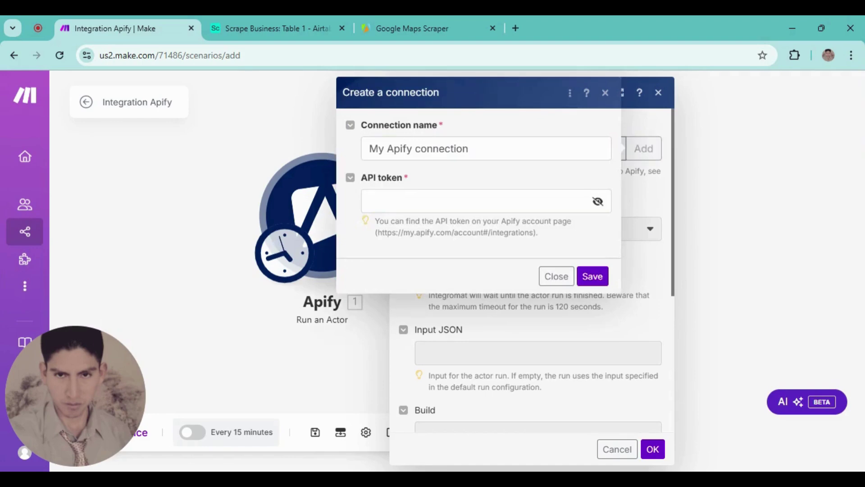
pyautogui.click(556, 276)
pyautogui.click(284, 28)
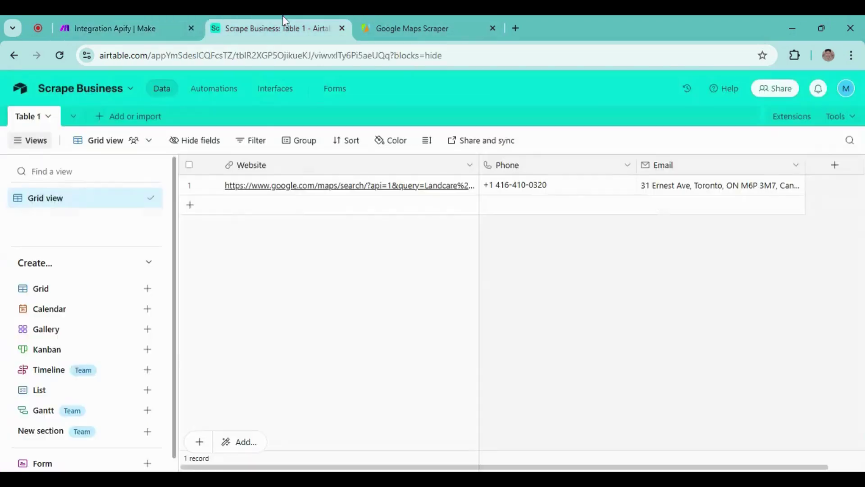
pyautogui.click(91, 27)
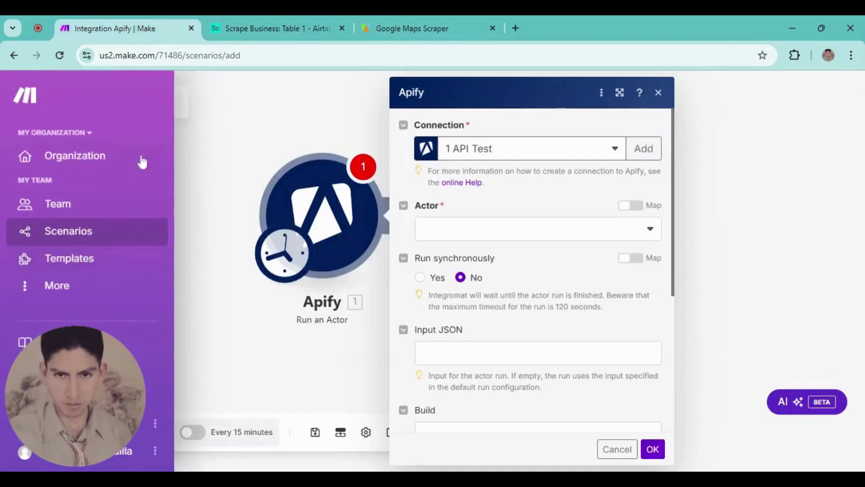
# Switch to the Apify console and open the API & Integrations settings that hold the personal API tokens
pyautogui.click(439, 18)
pyautogui.scroll(-2, 50, 275)
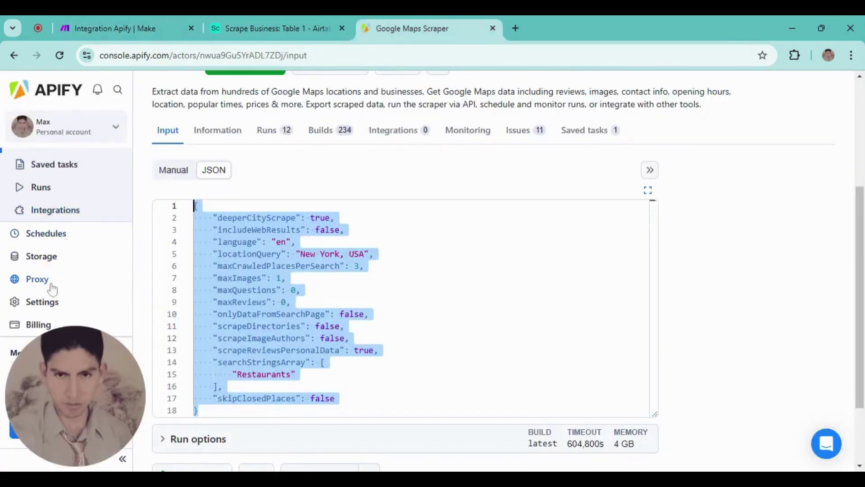
pyautogui.scroll(2, 47, 271)
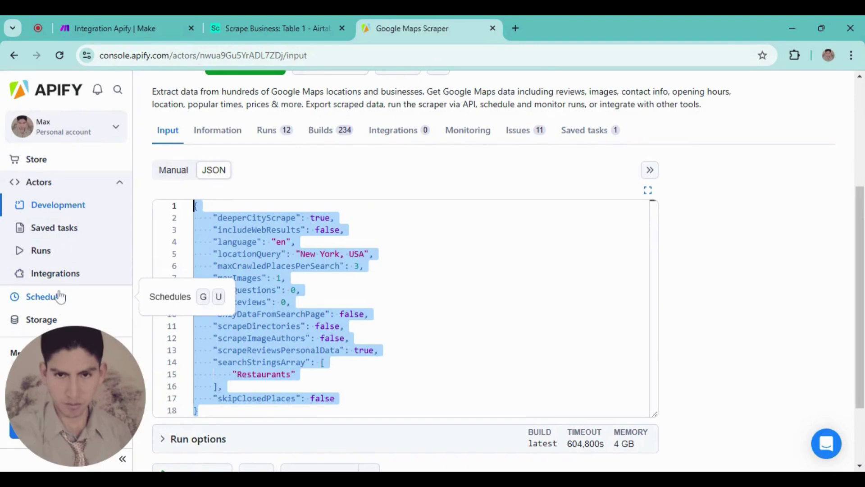
pyautogui.scroll(-3, 61, 280)
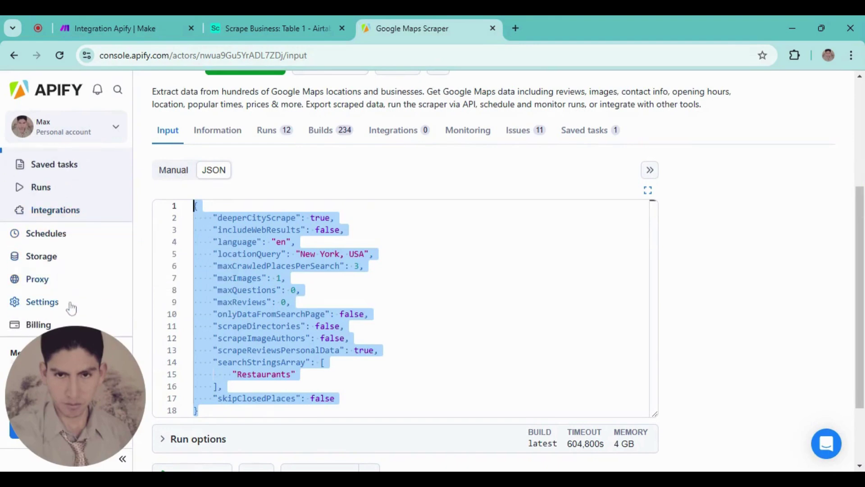
pyautogui.click(42, 245)
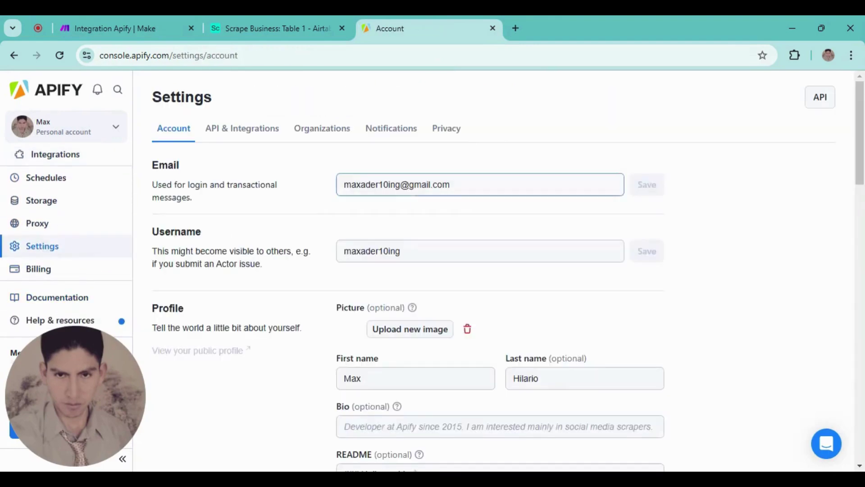
pyautogui.click(242, 131)
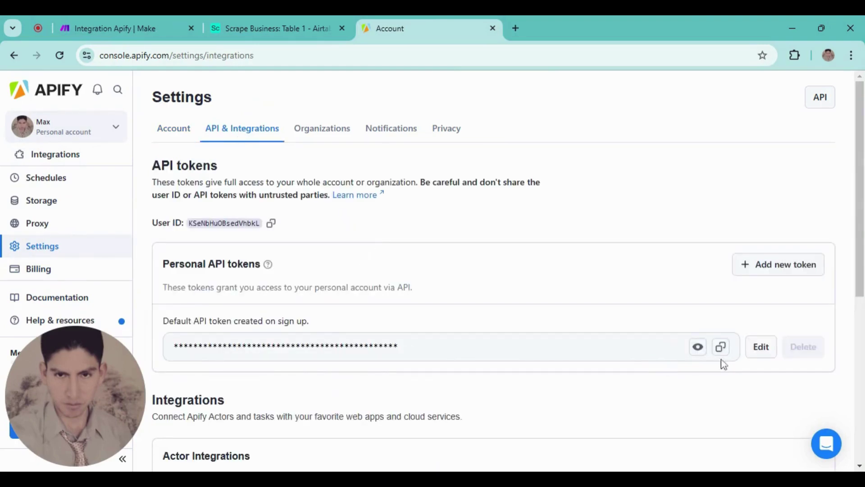
# Return to Make and choose the existing connection "1 API Test" for the Apify module
pyautogui.click(97, 19)
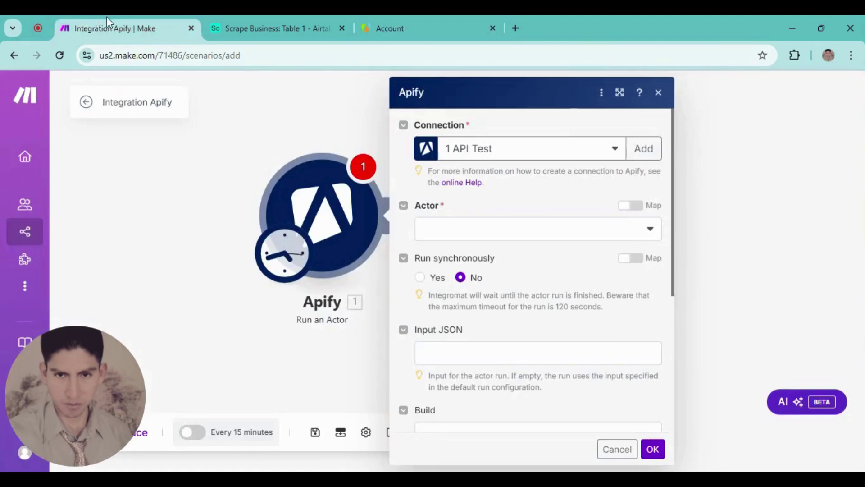
pyautogui.click(639, 152)
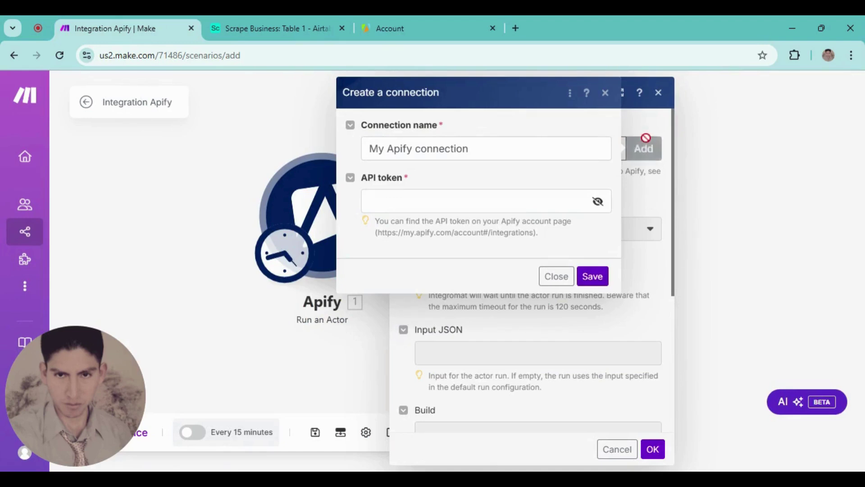
pyautogui.click(606, 93)
pyautogui.click(595, 147)
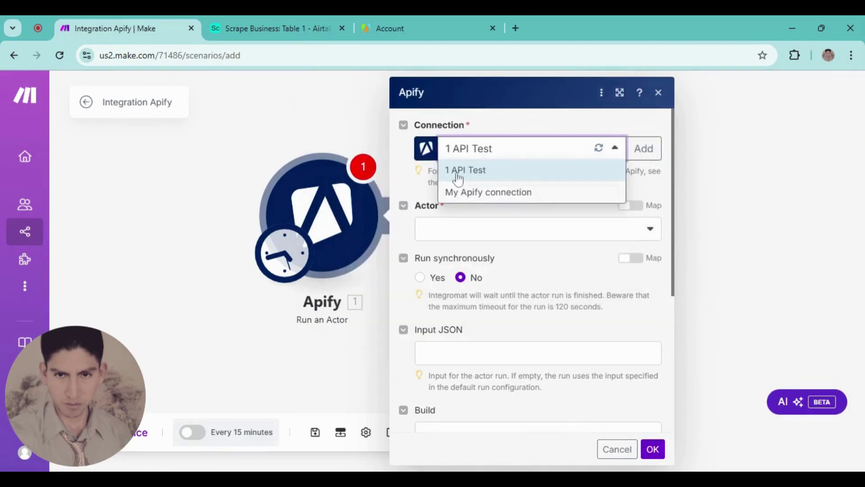
pyautogui.click(458, 177)
# Set the module's Actor to compass/crawler-google-places and enable running synchronously
pyautogui.scroll(-2, 464, 212)
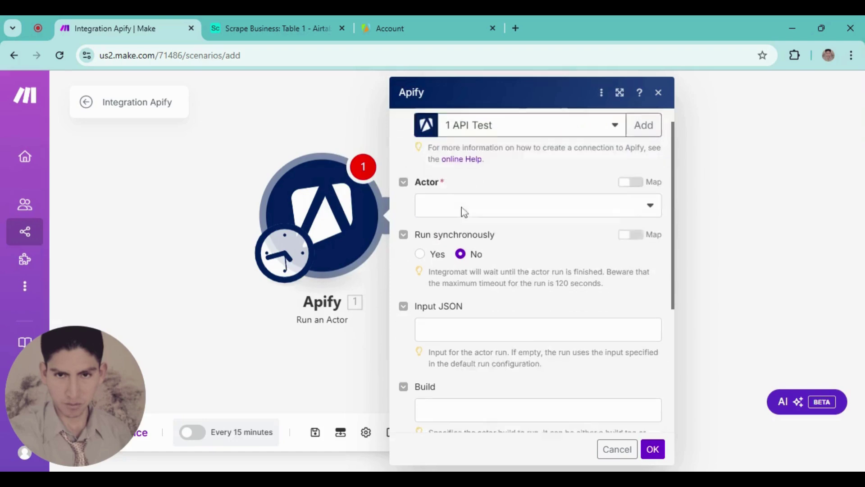
pyautogui.click(651, 166)
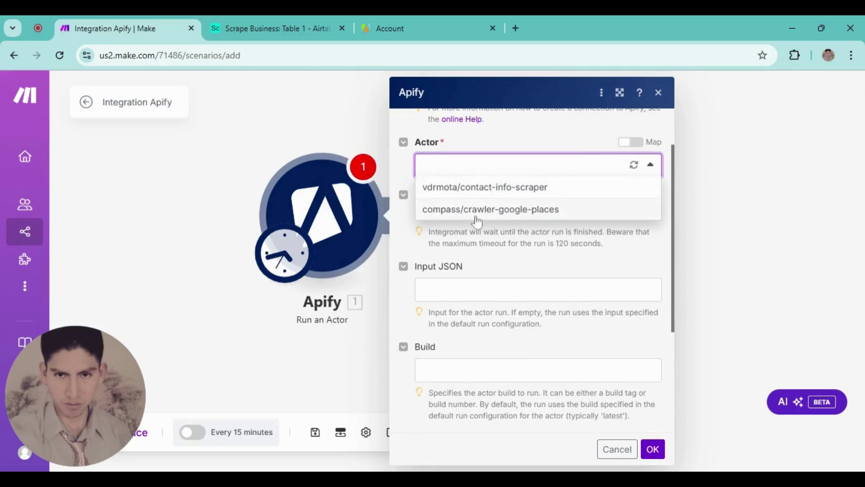
pyautogui.click(521, 216)
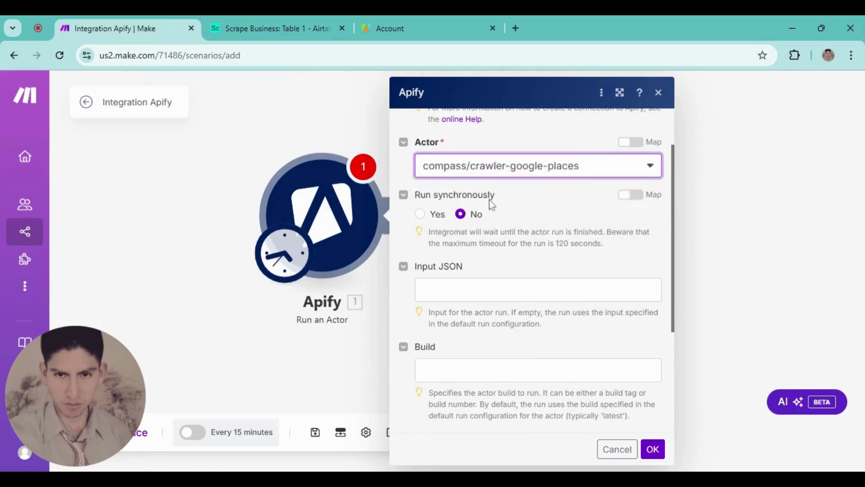
pyautogui.click(419, 215)
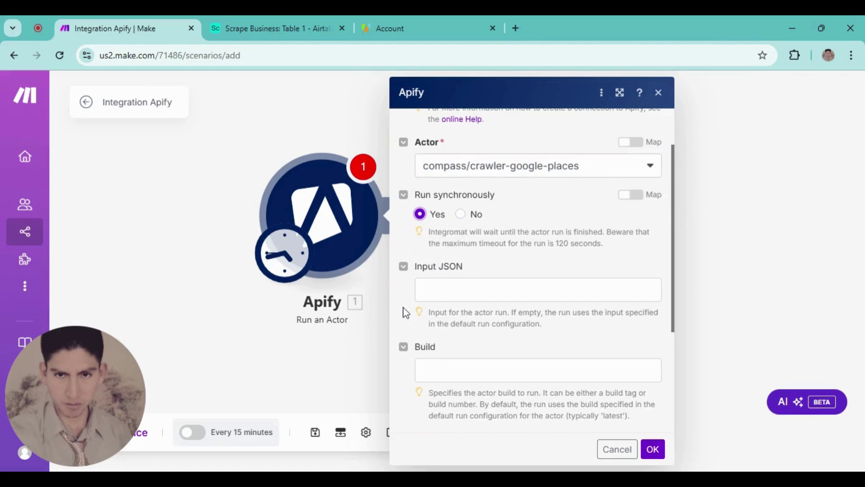
# Activate the module's Input JSON field, switch to the Apify console and reopen the Google Maps Scraper Actor
pyautogui.scroll(-3, 411, 310)
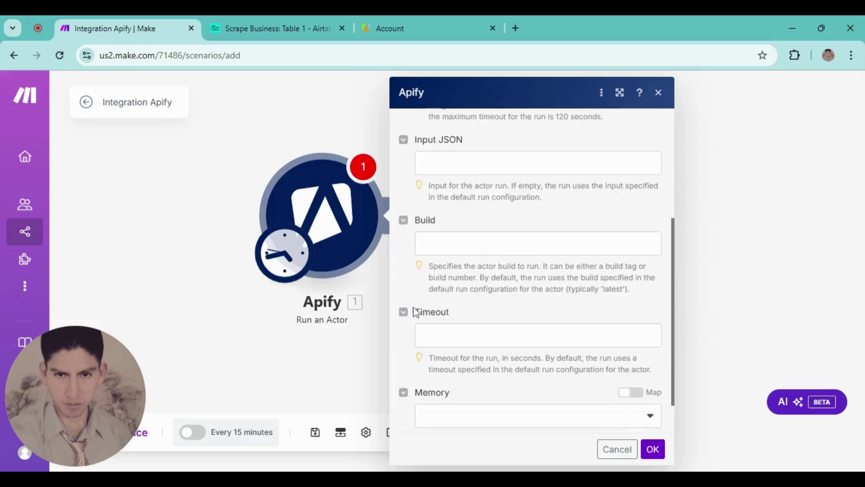
pyautogui.scroll(2, 415, 309)
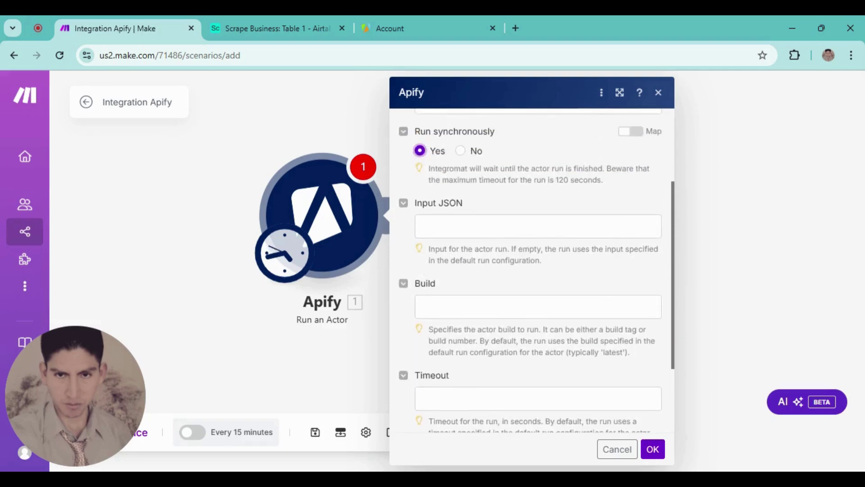
pyautogui.click(496, 226)
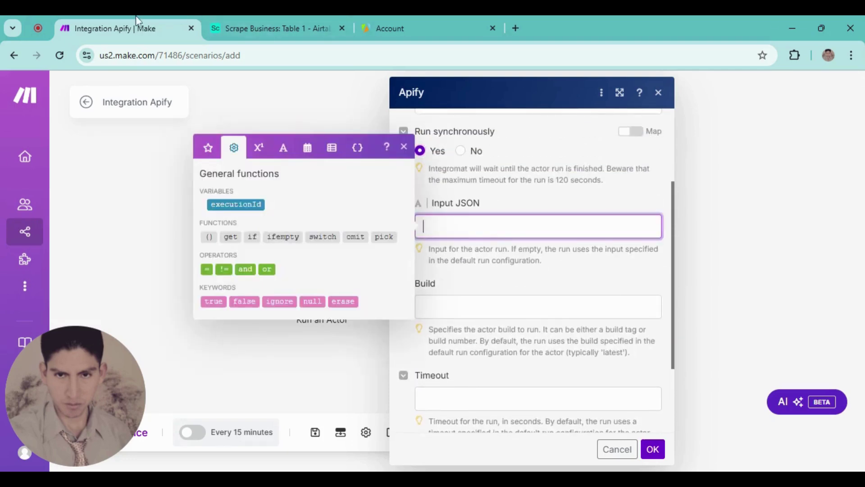
pyautogui.click(393, 28)
pyautogui.scroll(2, 45, 266)
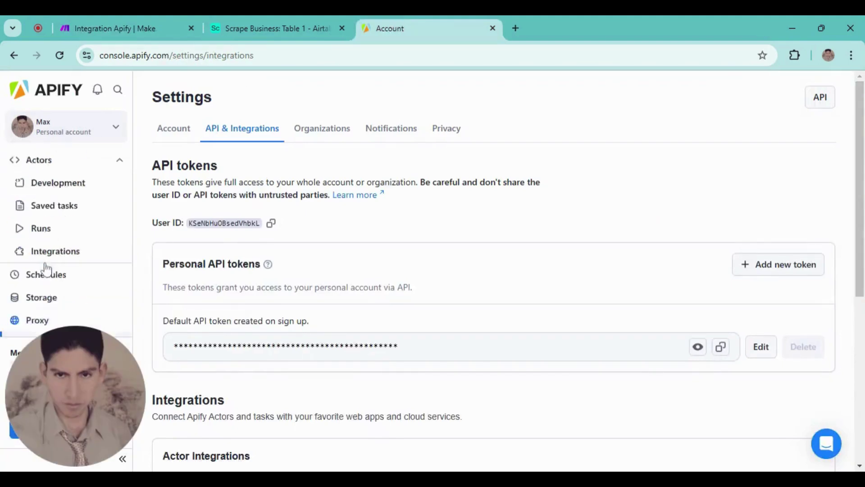
pyautogui.scroll(1, 45, 269)
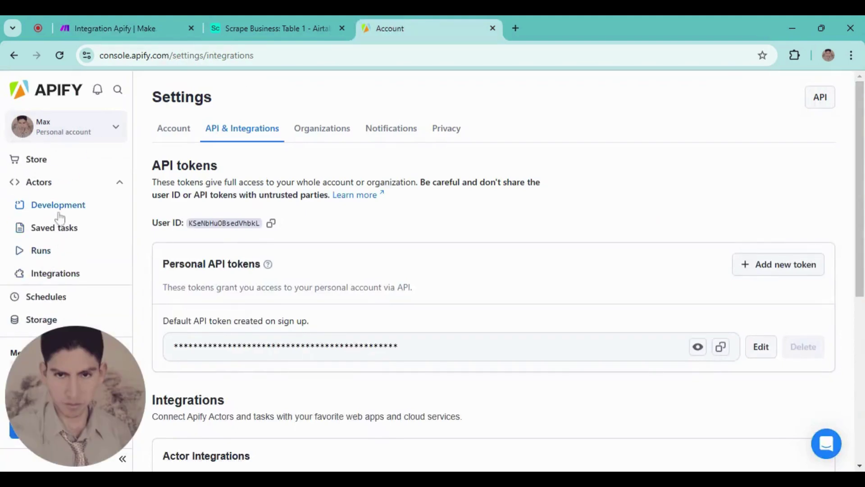
pyautogui.click(44, 189)
pyautogui.click(242, 235)
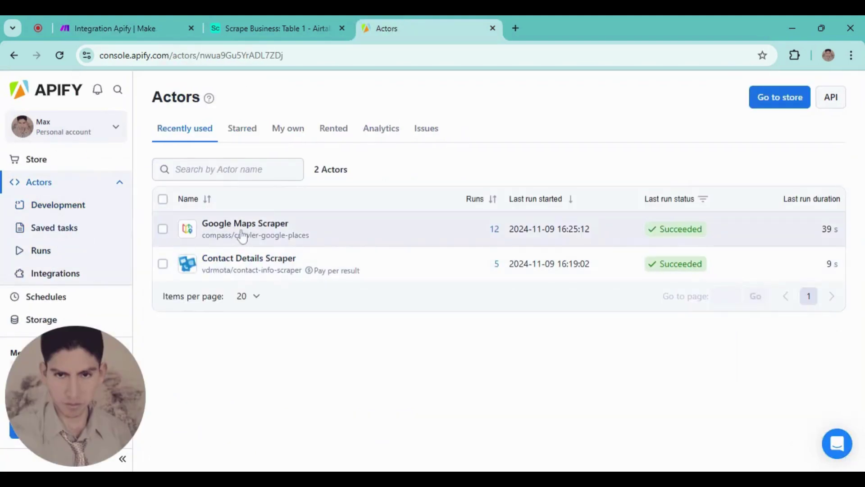
# Show the Google Maps Scraper's input as JSON and copy the complete code
pyautogui.scroll(-5, 315, 293)
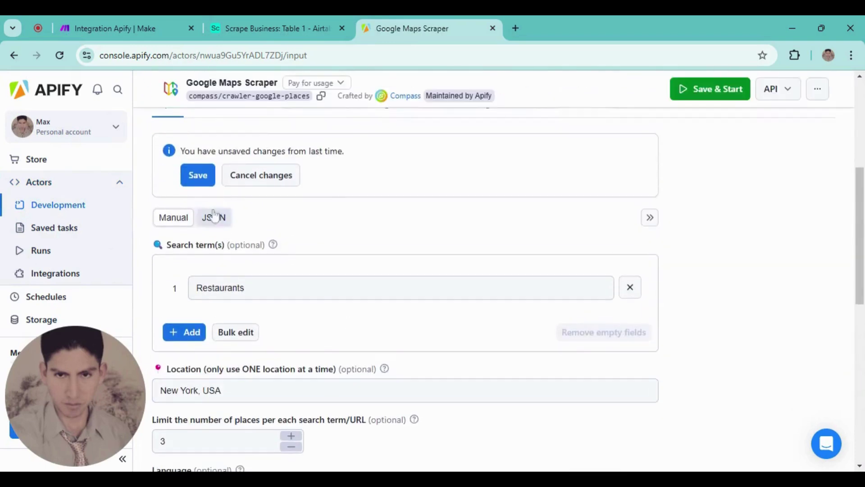
pyautogui.click(214, 217)
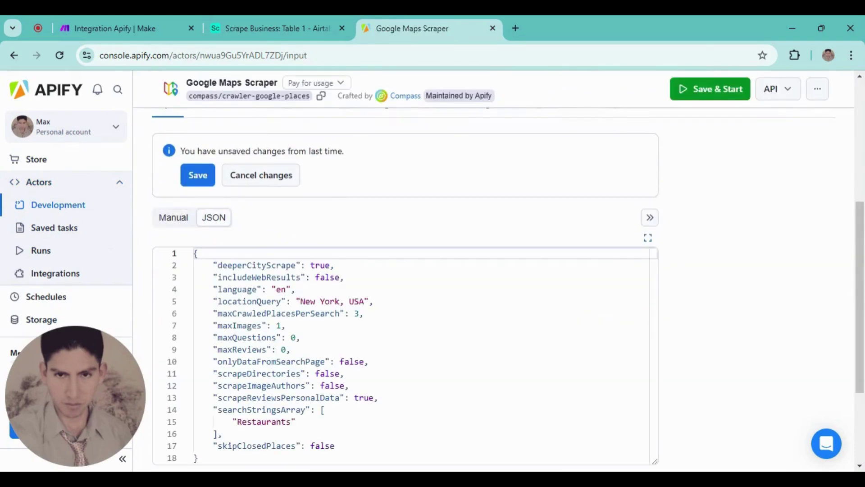
pyautogui.moveTo(203, 466); pyautogui.dragTo(167, 248)
pyautogui.hotkey('ctrl', 'c')
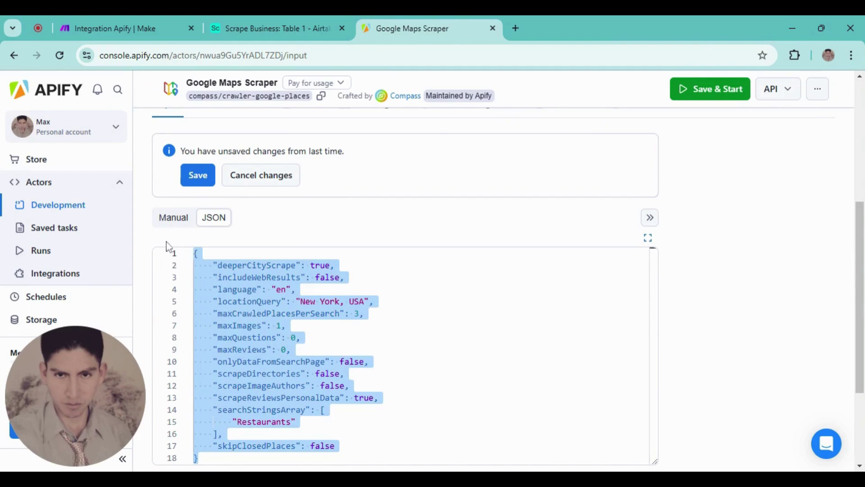
# Return to Make, paste the copied scraper JSON into the Apify module's Input JSON field and save the module
pyautogui.click(125, 18)
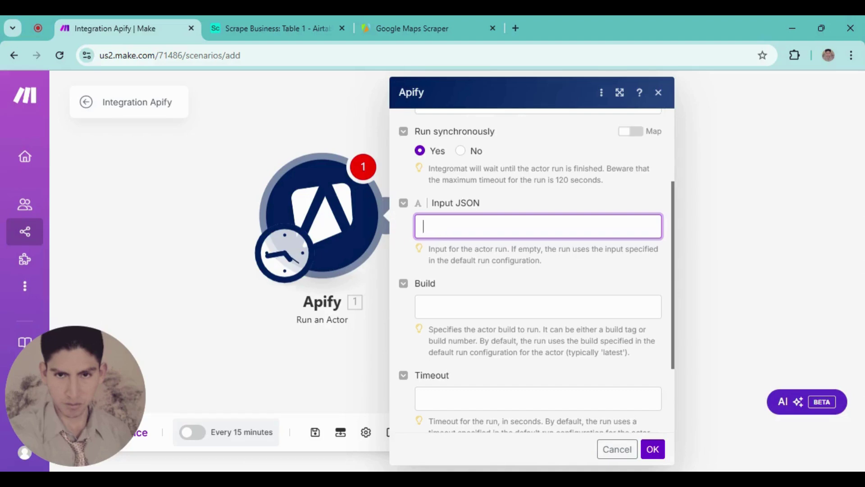
pyautogui.hotkey('ctrl', 'v')
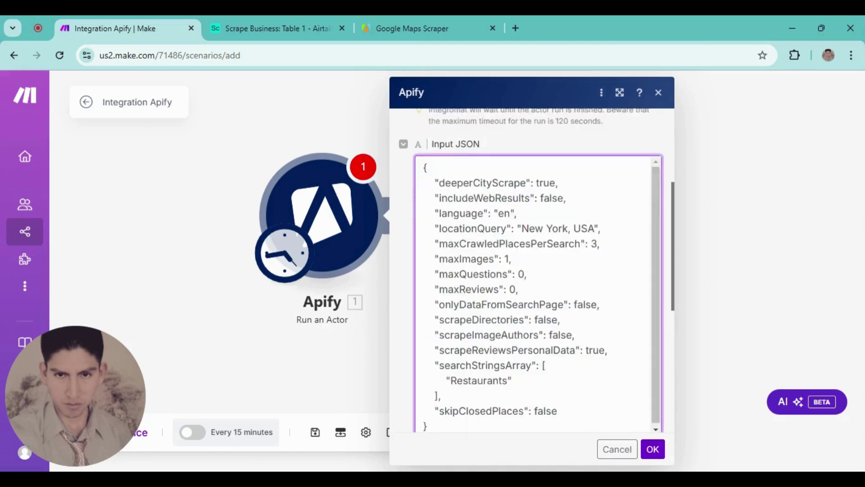
pyautogui.click(654, 449)
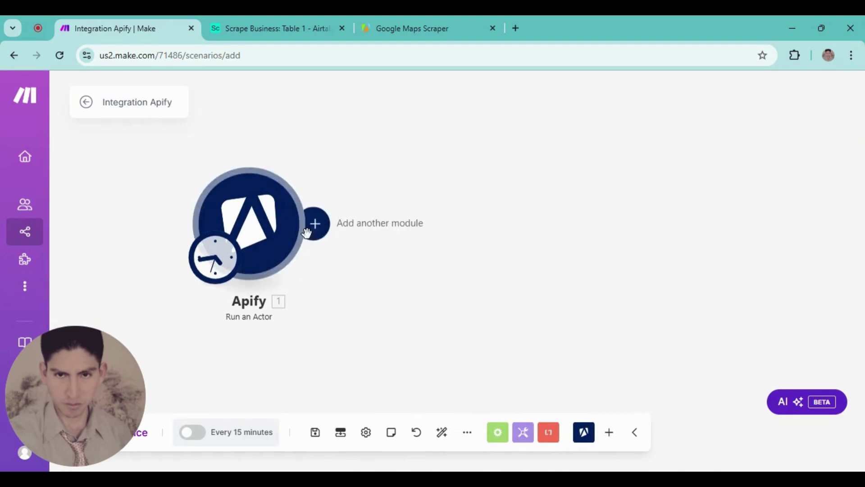
# Add an Apify Get Dataset Items module after the Run an Actor module
pyautogui.click(307, 232)
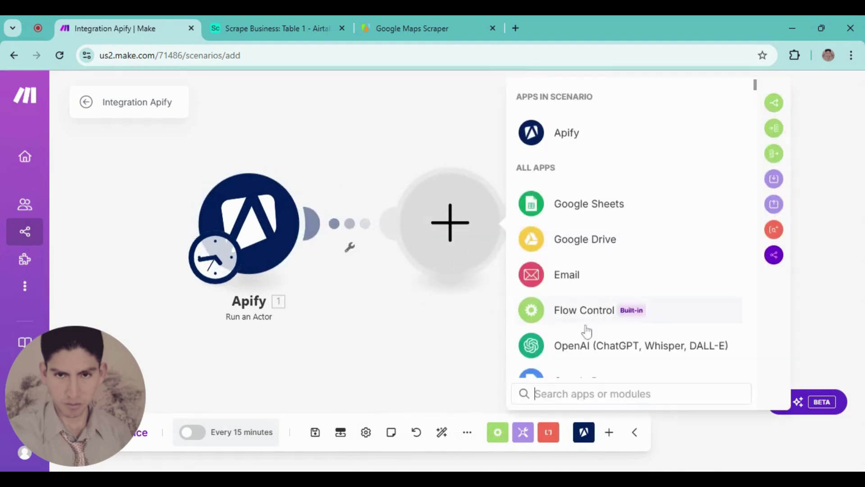
pyautogui.click(547, 142)
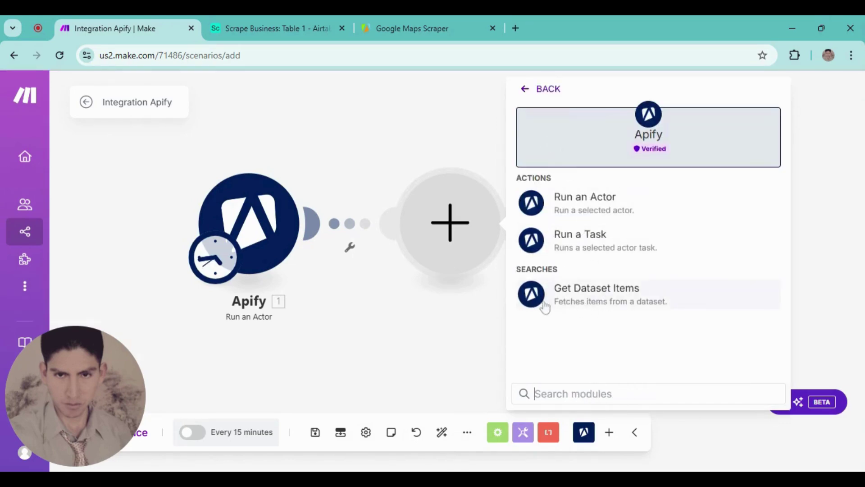
pyautogui.click(596, 298)
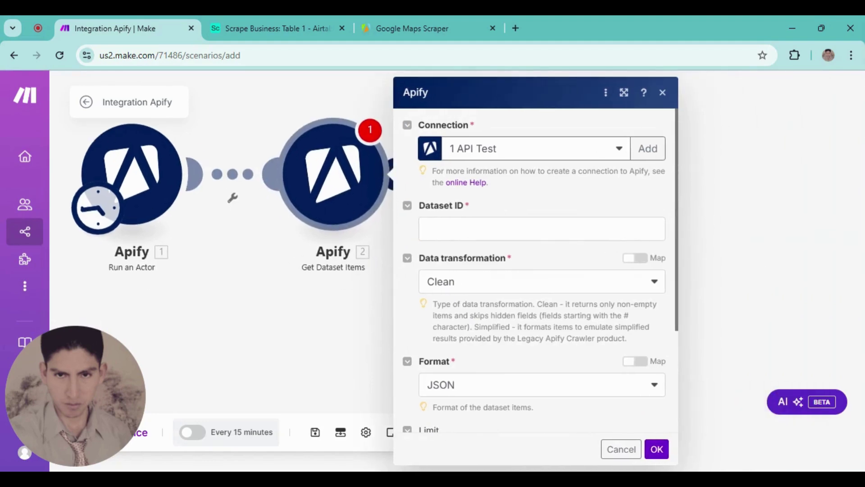
# Map the Dataset ID to defaultDatasetId from the Run an Actor module and save the Get Dataset Items module
pyautogui.click(542, 229)
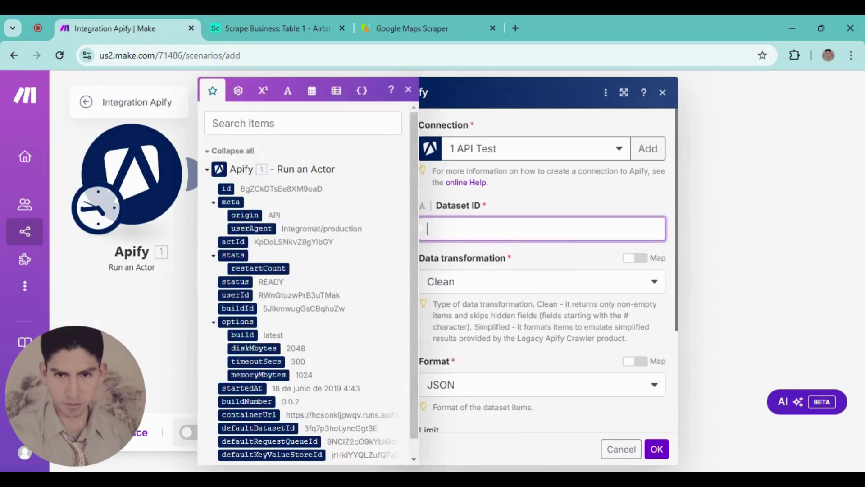
pyautogui.click(303, 124)
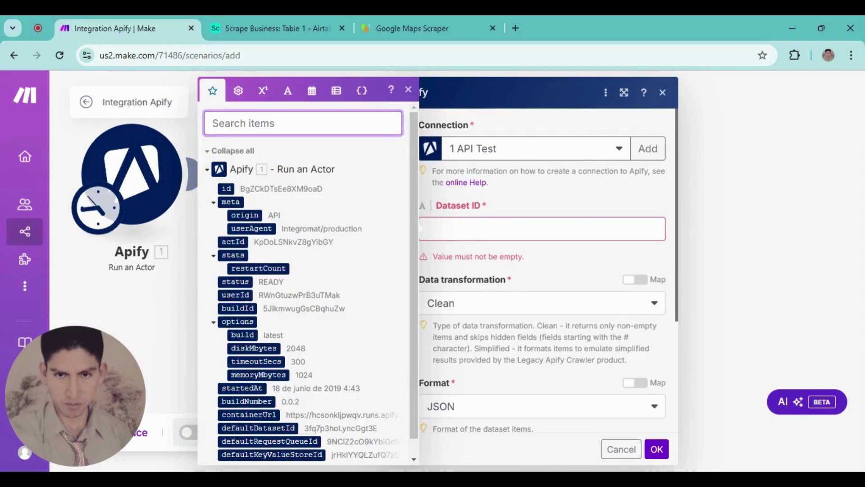
pyautogui.write('dataset')
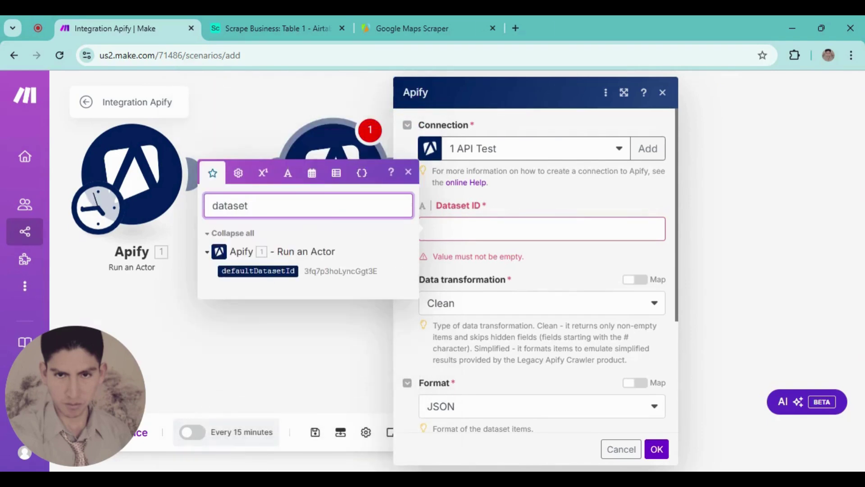
pyautogui.click(287, 272)
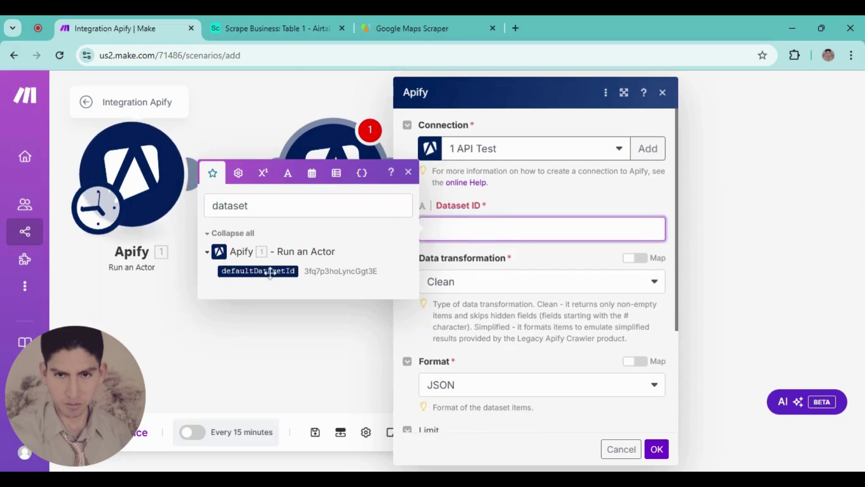
pyautogui.click(270, 271)
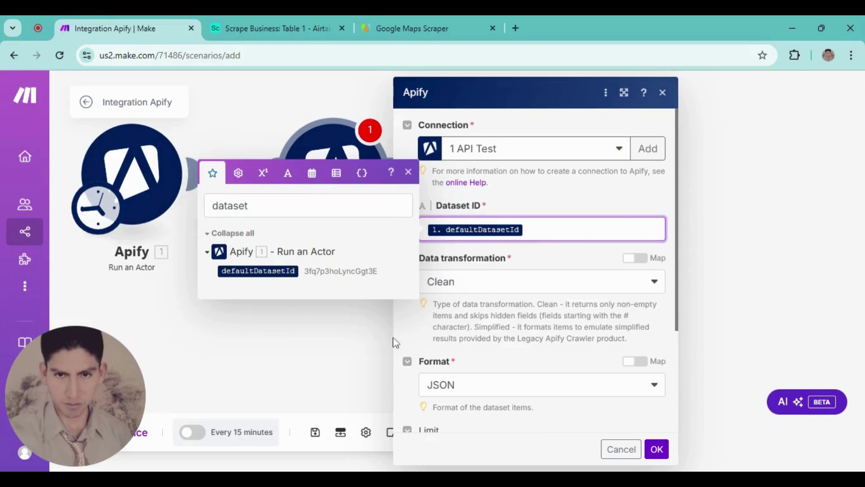
pyautogui.click(411, 327)
pyautogui.click(656, 449)
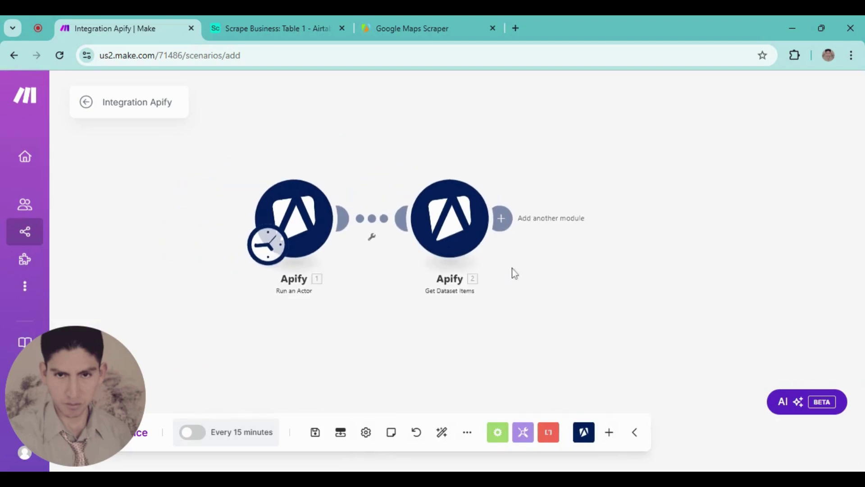
# Add an Array aggregator after the Get Dataset Items module
pyautogui.moveTo(494, 248); pyautogui.dragTo(401, 249)
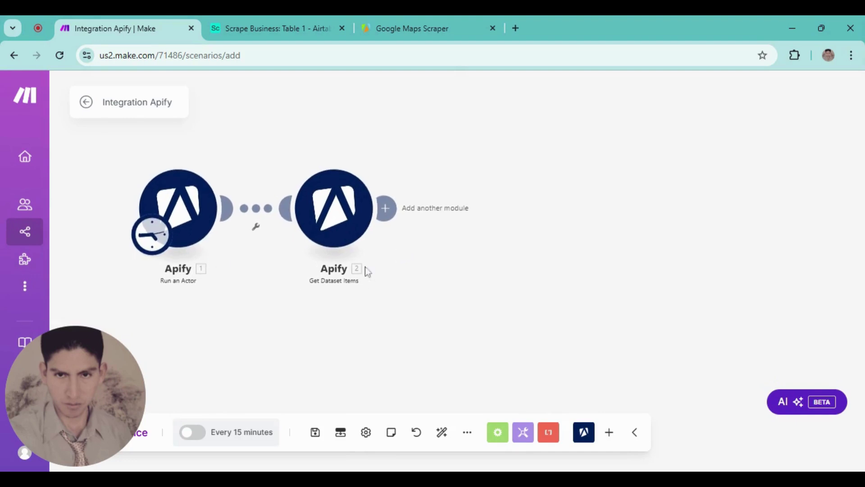
pyautogui.scroll(3, 369, 257)
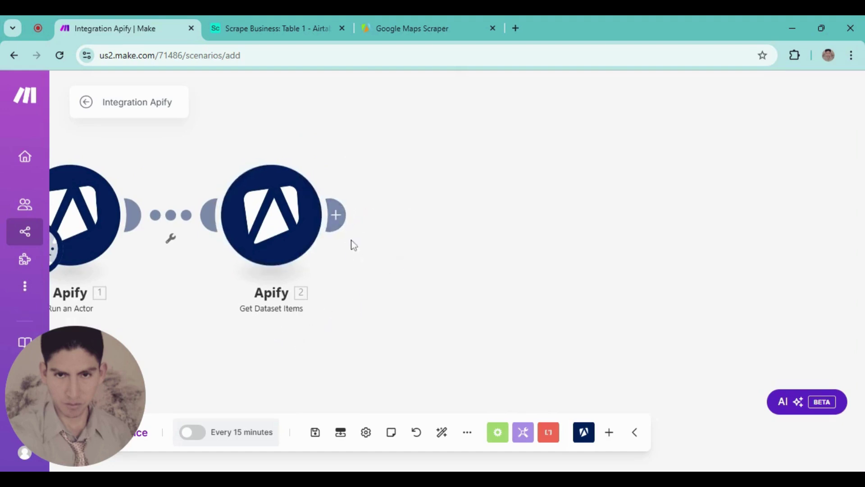
pyautogui.click(337, 216)
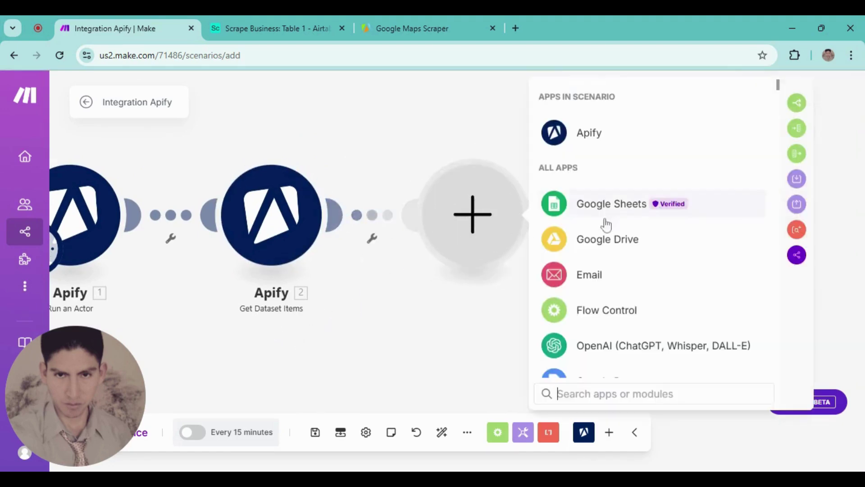
pyautogui.click(800, 154)
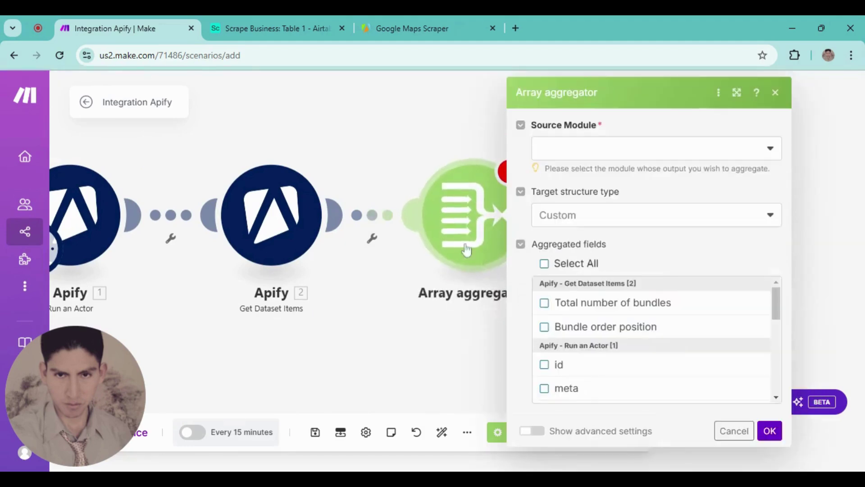
# Set the aggregator's source module to Apify - Get Dataset Items [2], include all aggregated fields and save it
pyautogui.moveTo(421, 334); pyautogui.dragTo(361, 319)
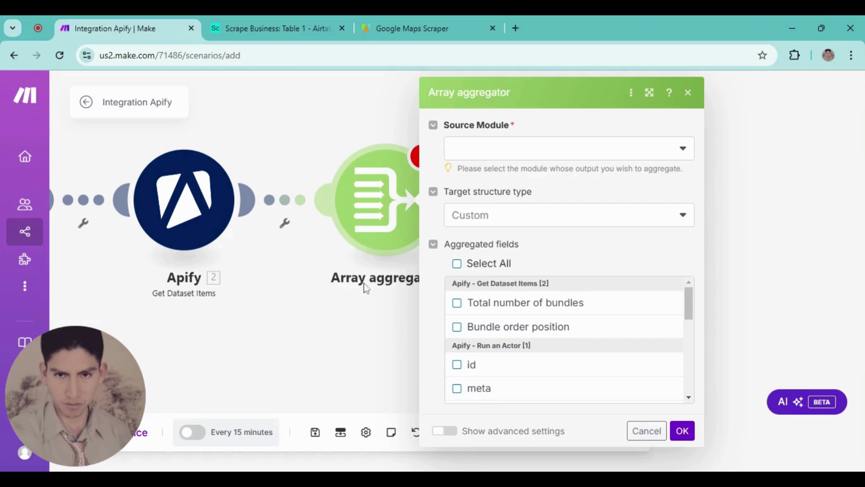
pyautogui.click(683, 154)
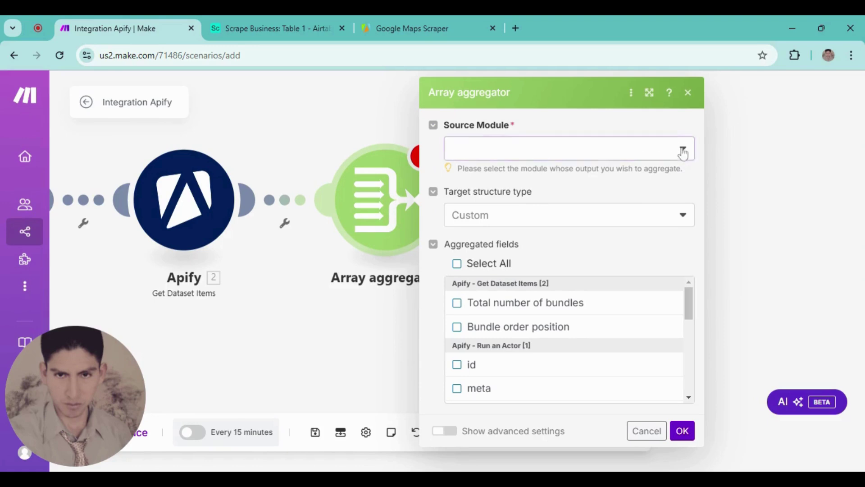
pyautogui.click(683, 153)
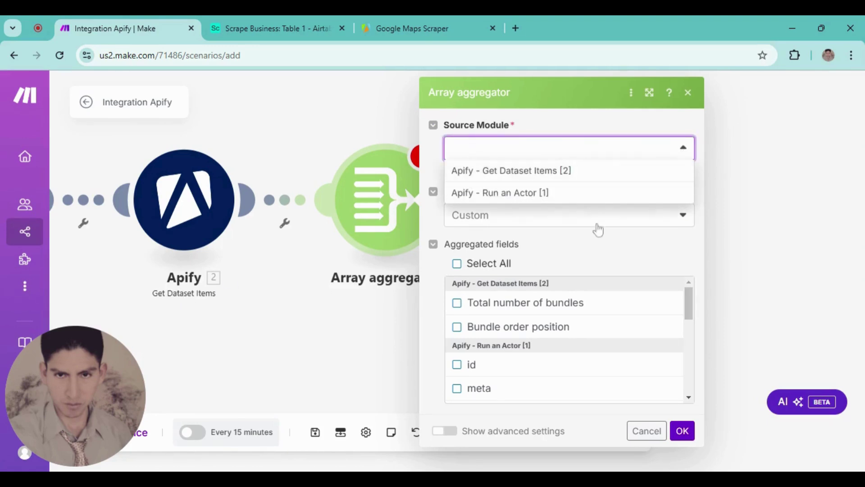
pyautogui.click(521, 175)
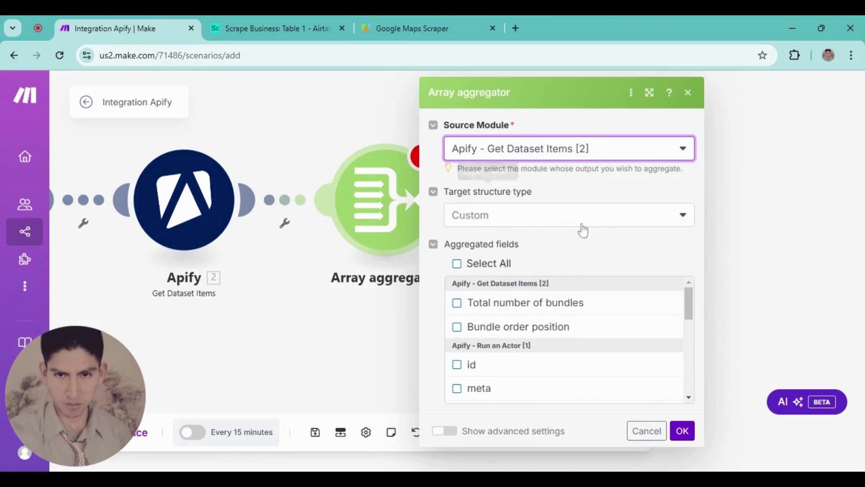
pyautogui.click(457, 266)
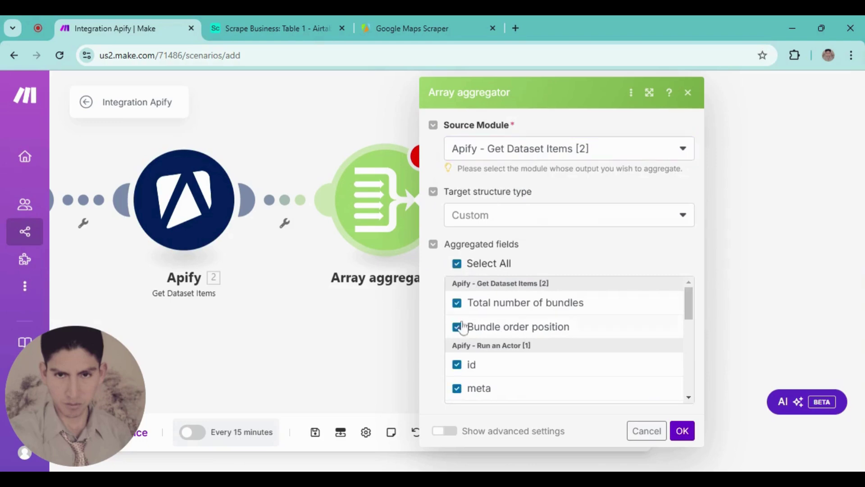
pyautogui.scroll(-5, 464, 342)
pyautogui.scroll(5, 468, 358)
pyautogui.click(683, 431)
# Run the scenario once, proceeding despite the warning about the Array aggregator
pyautogui.moveTo(538, 294); pyautogui.dragTo(523, 309)
pyautogui.scroll(-2, 539, 319)
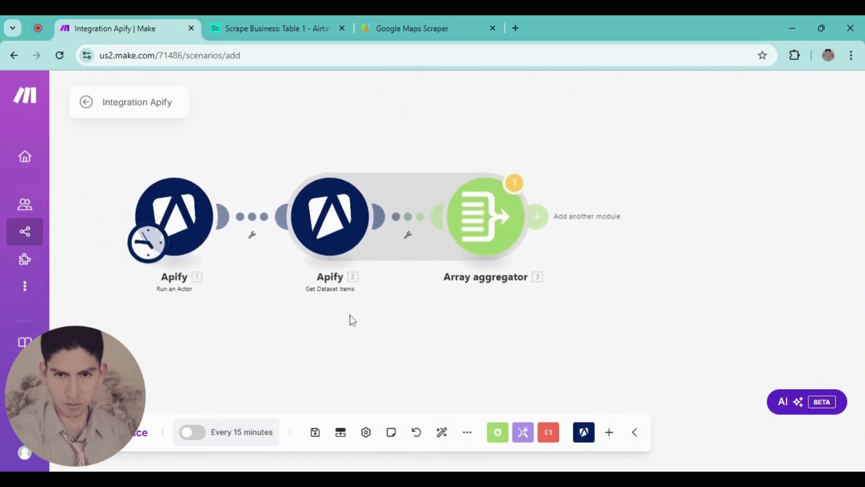
pyautogui.moveTo(88, 394); pyautogui.dragTo(86, 333)
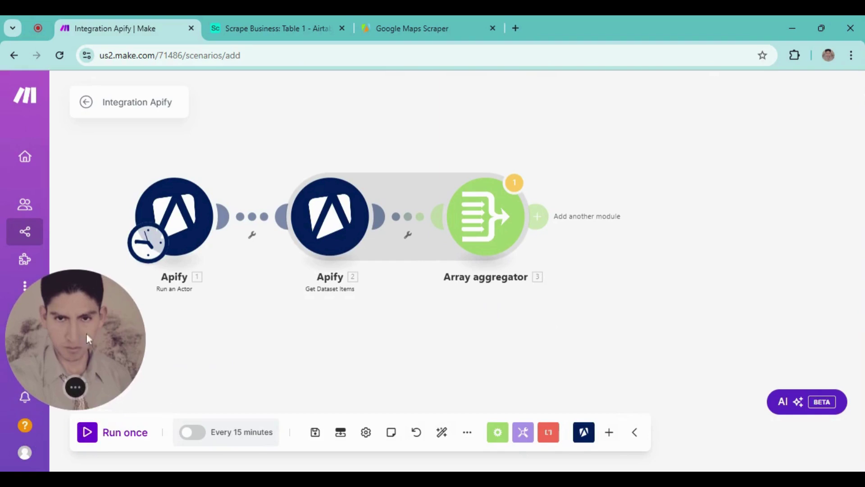
pyautogui.click(87, 441)
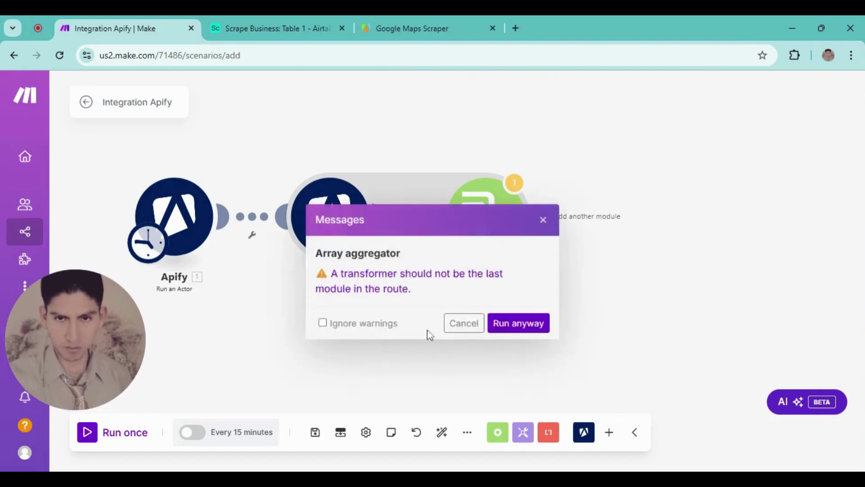
pyautogui.click(517, 325)
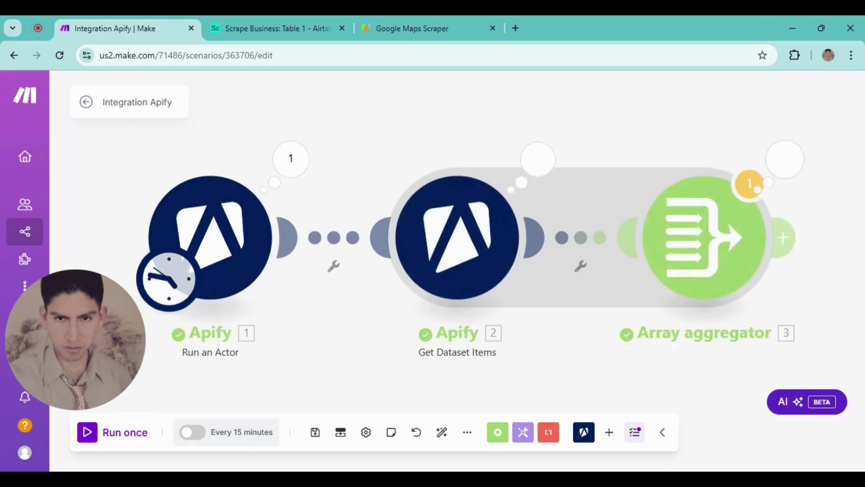
# Examine the input and output bundles of the Array aggregator's run, then close its results
pyautogui.moveTo(511, 392); pyautogui.dragTo(415, 384)
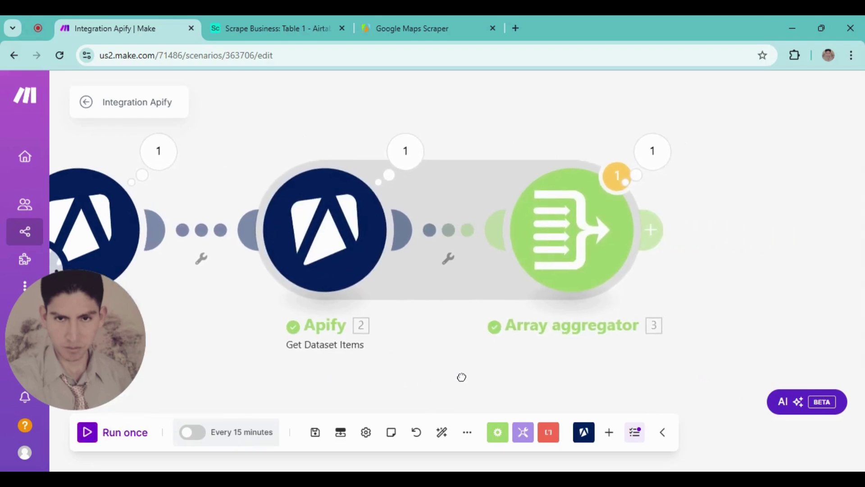
pyautogui.scroll(-3, 537, 354)
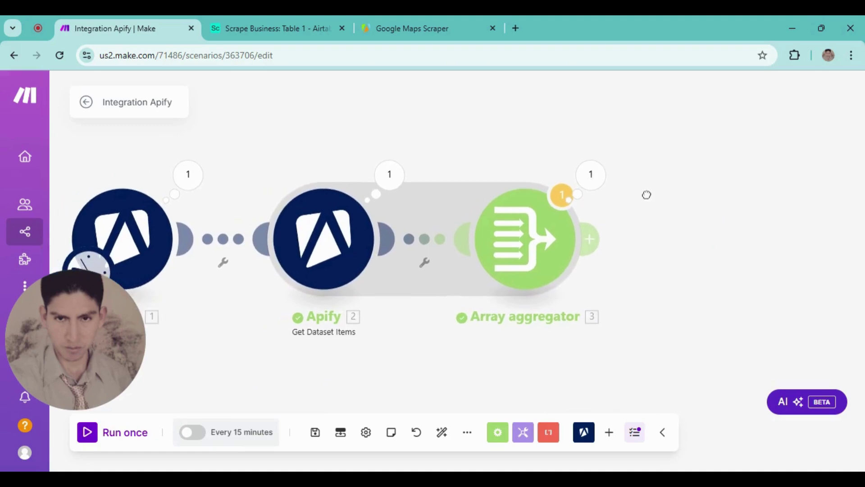
pyautogui.click(591, 175)
pyautogui.scroll(-3, 648, 353)
pyautogui.scroll(3, 631, 270)
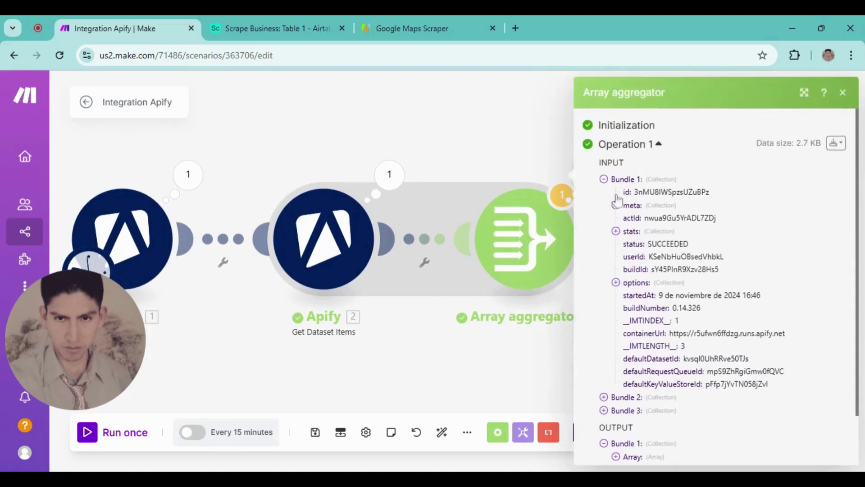
pyautogui.scroll(-2, 619, 325)
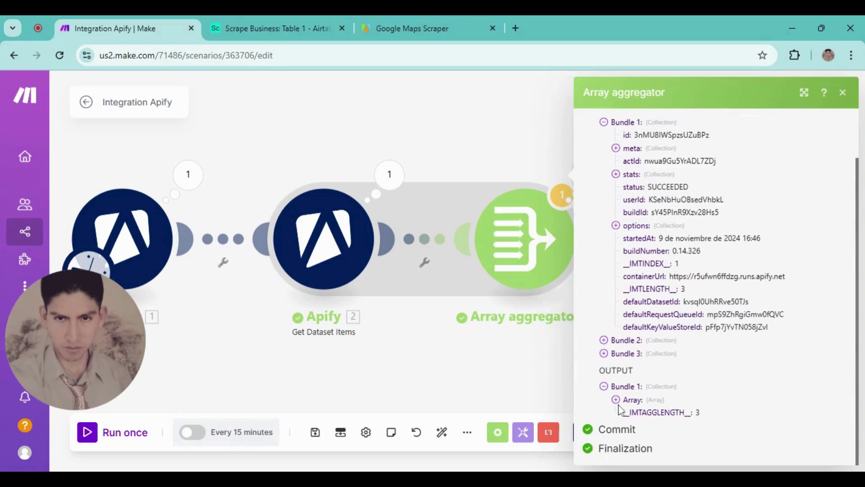
pyautogui.click(603, 387)
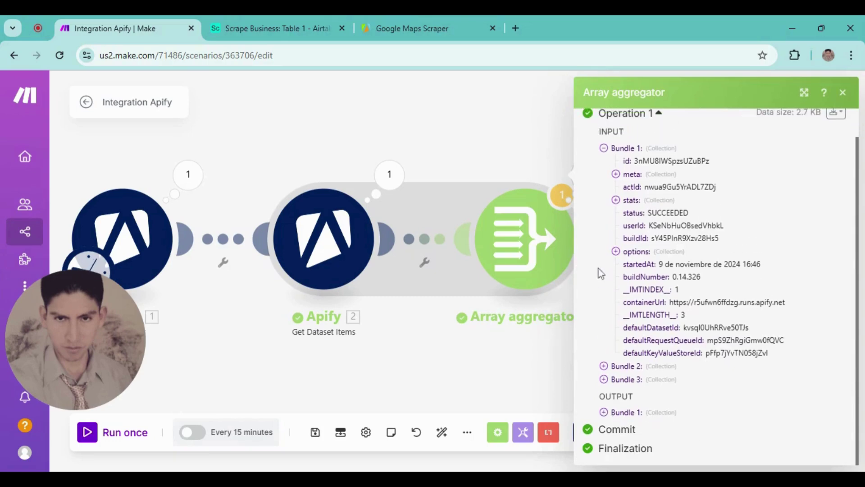
pyautogui.moveTo(441, 120); pyautogui.dragTo(359, 90)
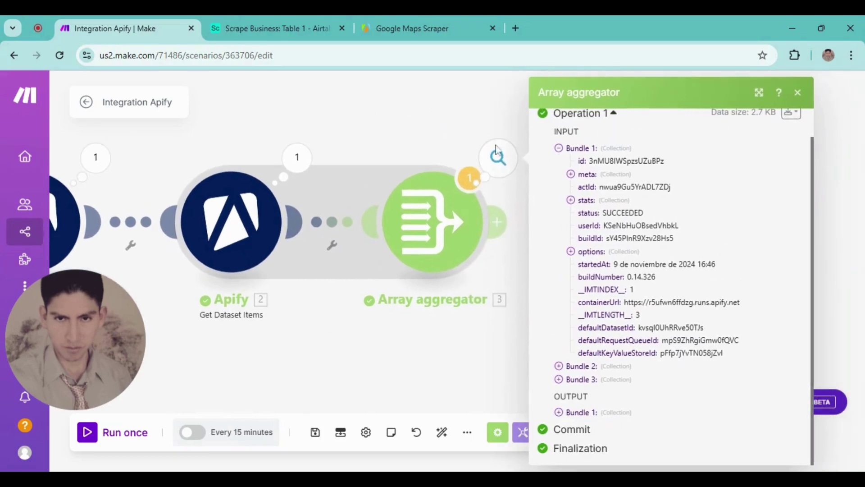
pyautogui.click(572, 148)
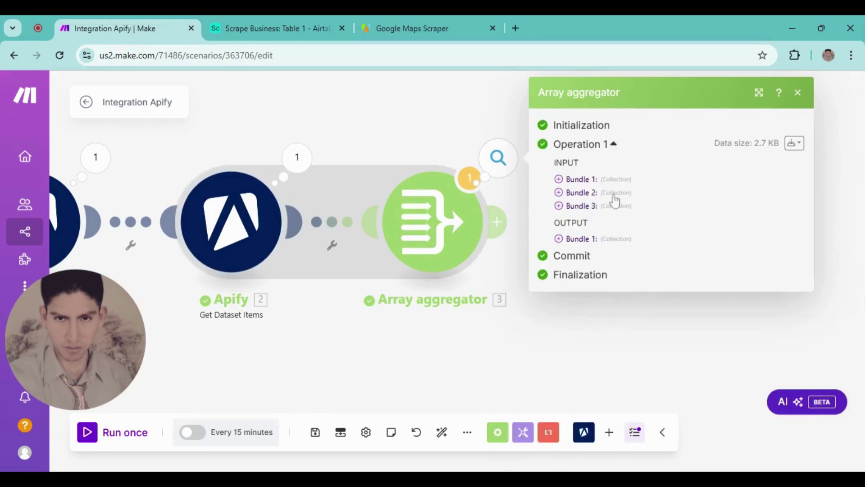
pyautogui.click(799, 96)
# Add an Airtable Create a Record module after the Array aggregator
pyautogui.scroll(-3, 559, 251)
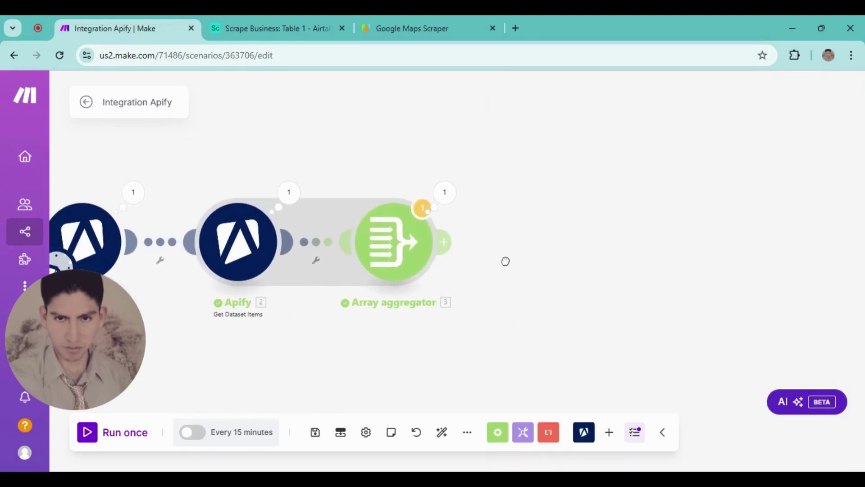
pyautogui.click(444, 242)
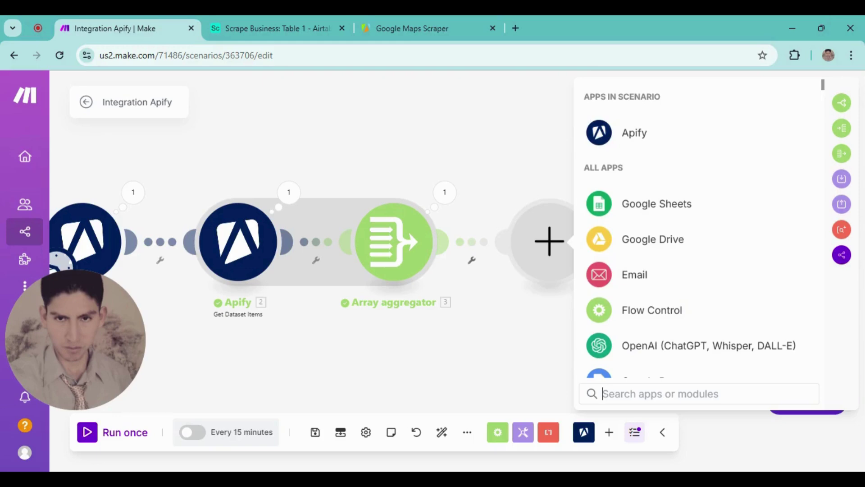
pyautogui.write('airtab')
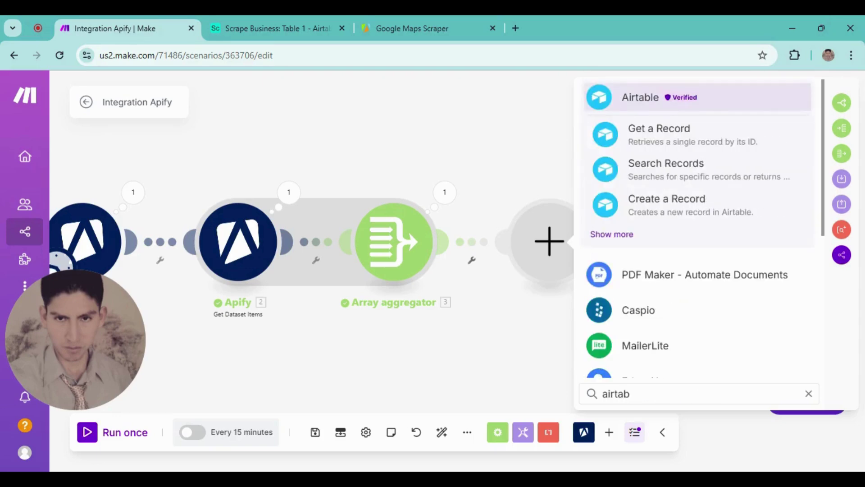
pyautogui.click(642, 102)
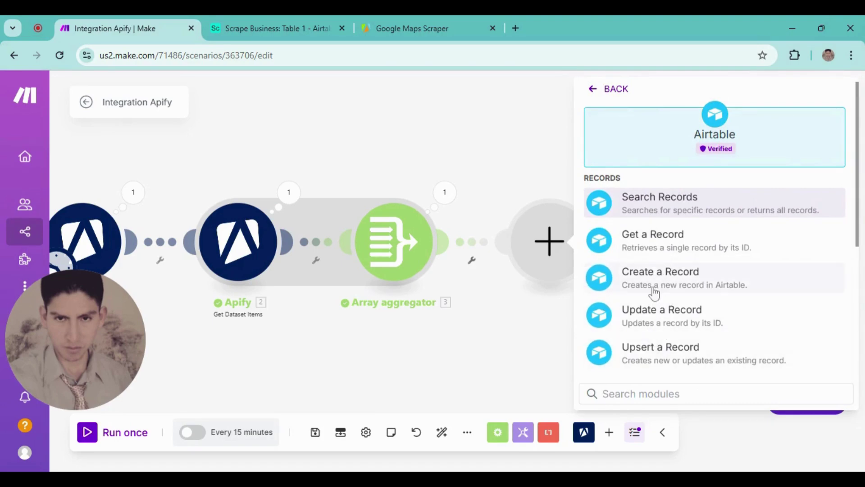
pyautogui.scroll(-2, 671, 316)
pyautogui.scroll(-3, 678, 325)
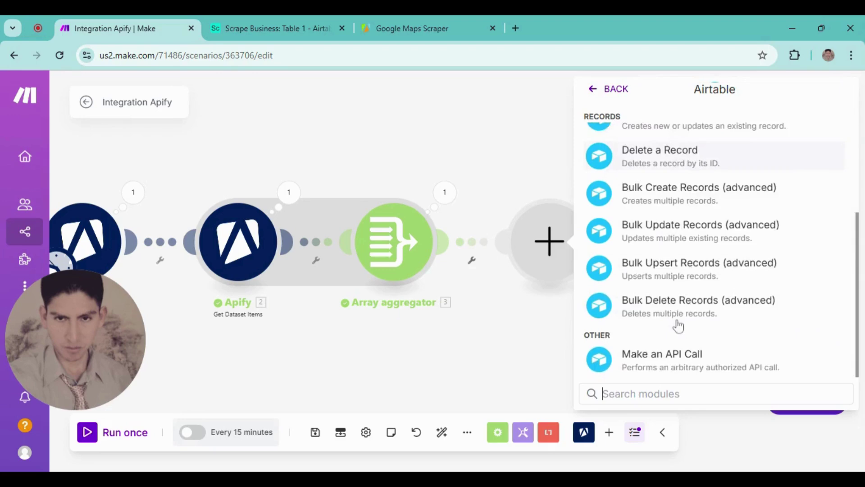
pyautogui.scroll(5, 678, 324)
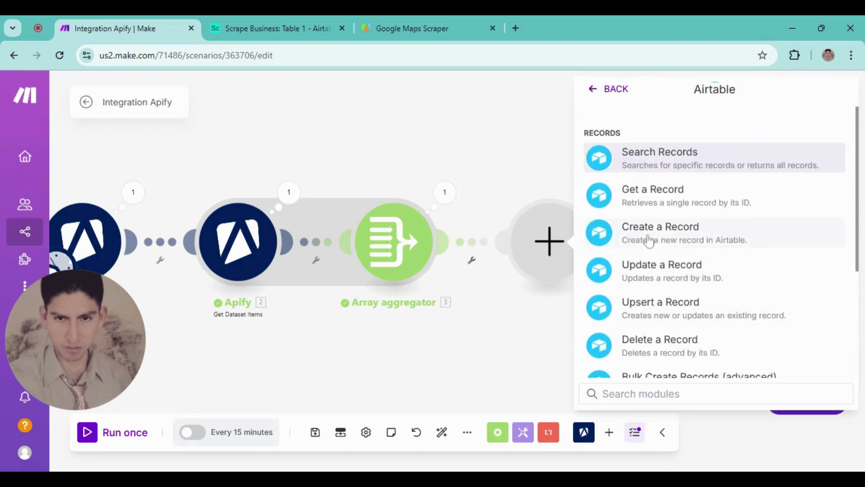
pyautogui.click(649, 241)
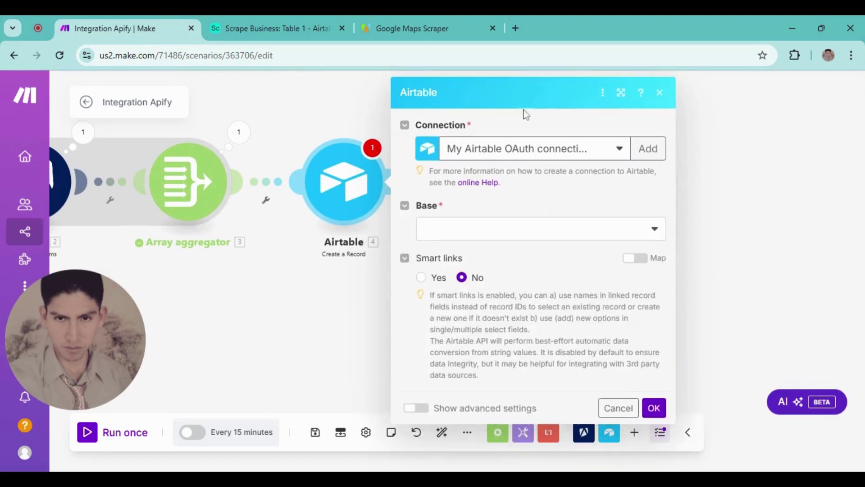
# Look over the bases on airtable.com in a new tab, close it, check the Scrape Business table's columns and return to the Make scenario
pyautogui.click(523, 26)
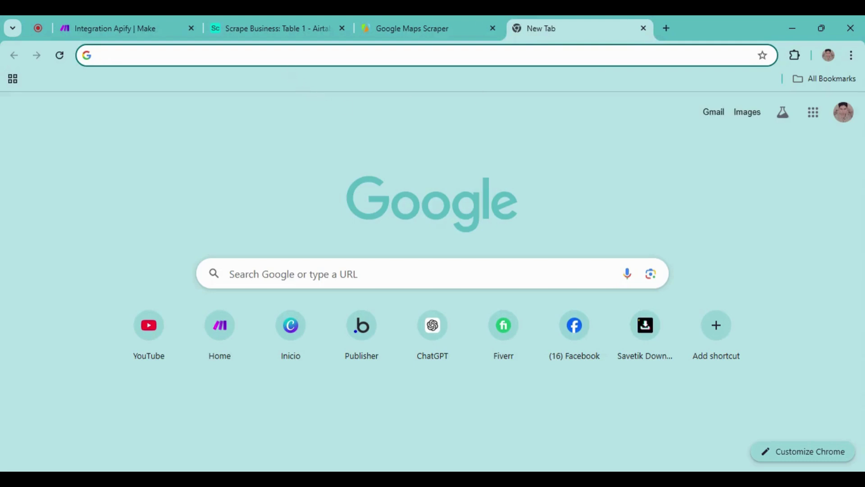
pyautogui.write('airtable.com')
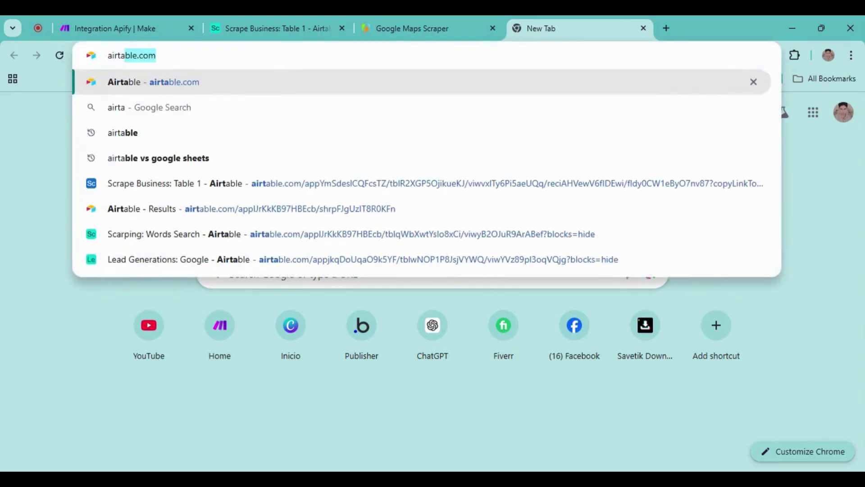
pyautogui.press('Return')
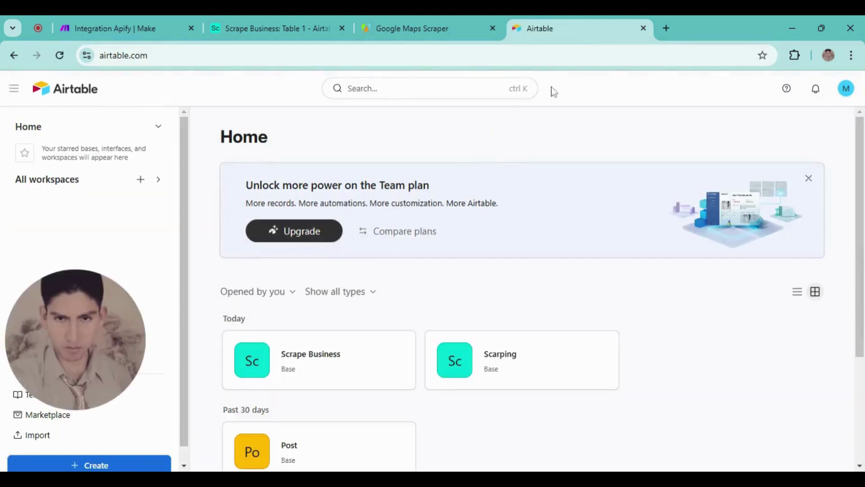
pyautogui.scroll(-4, 315, 271)
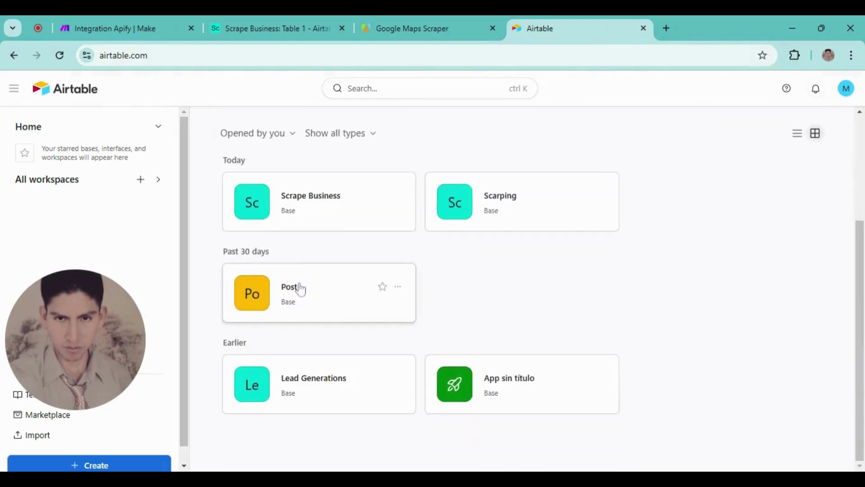
pyautogui.scroll(3, 588, 171)
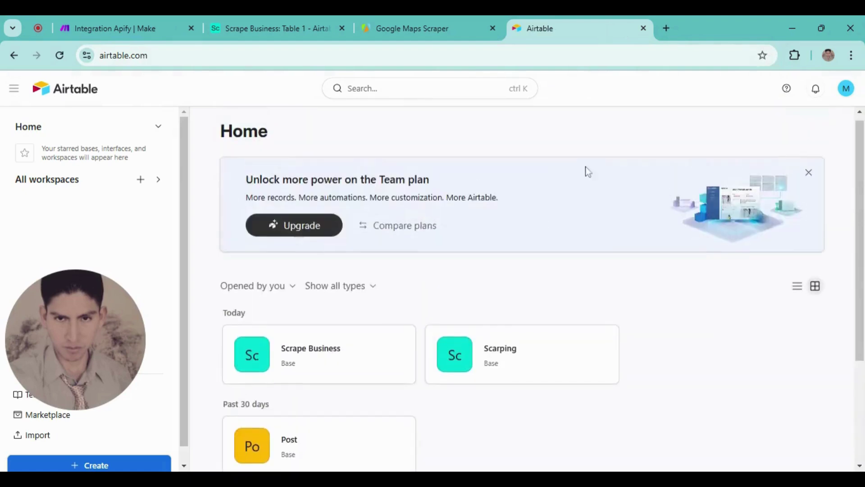
pyautogui.click(644, 28)
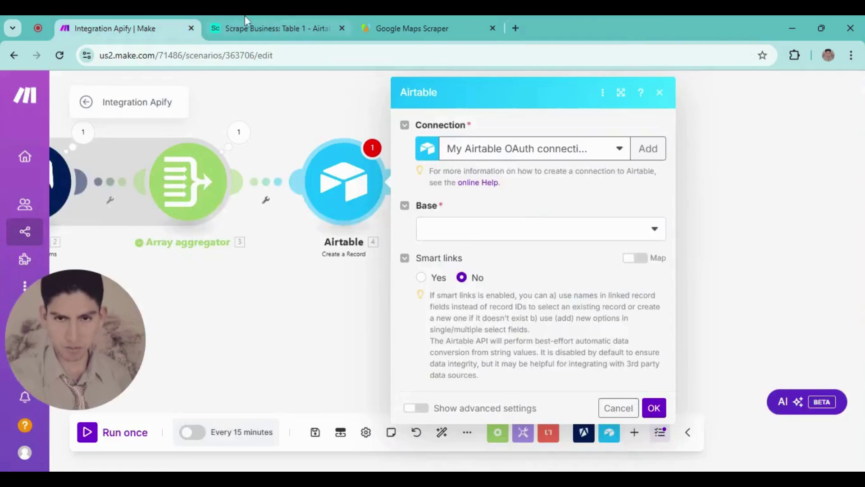
pyautogui.click(252, 28)
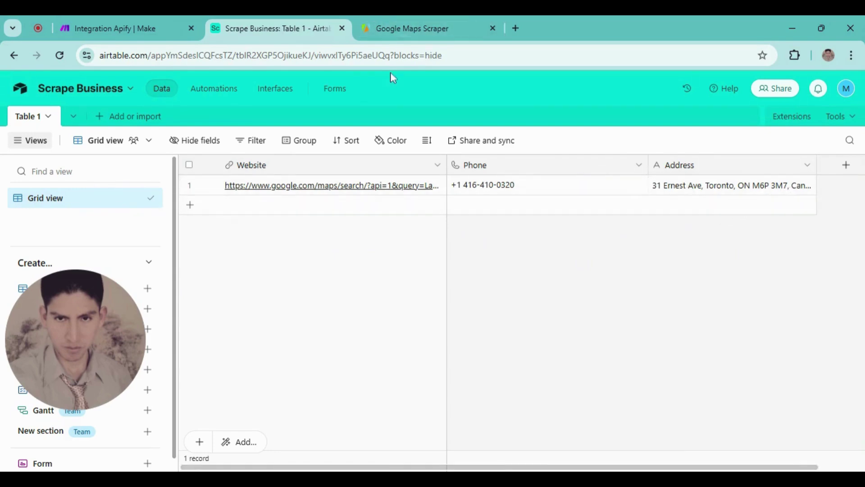
pyautogui.click(102, 18)
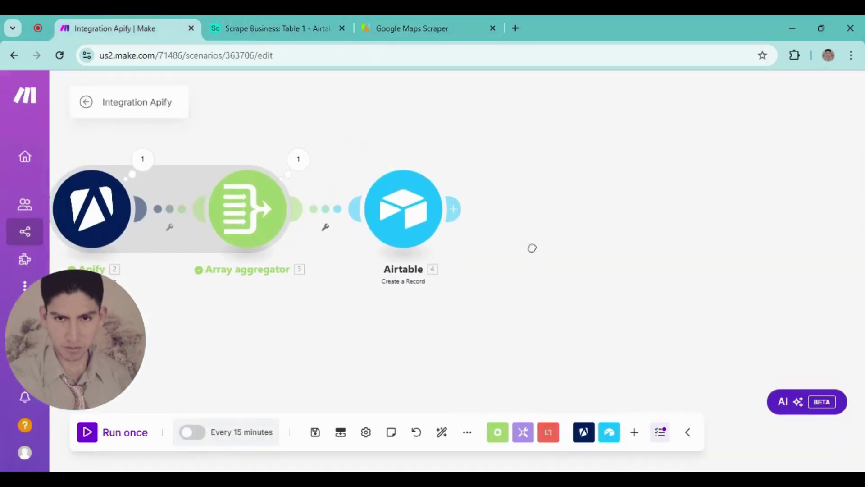
# Set the Airtable module's base to Scrape Business and its table to Table 1
pyautogui.click(390, 204)
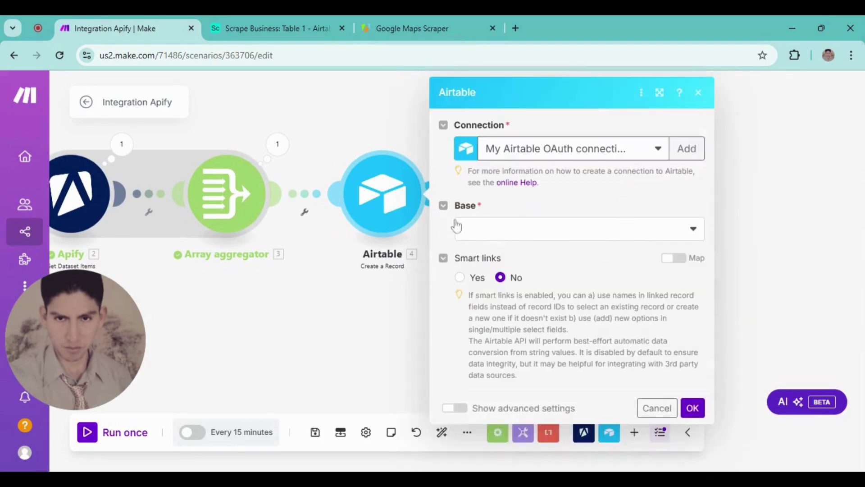
pyautogui.click(691, 229)
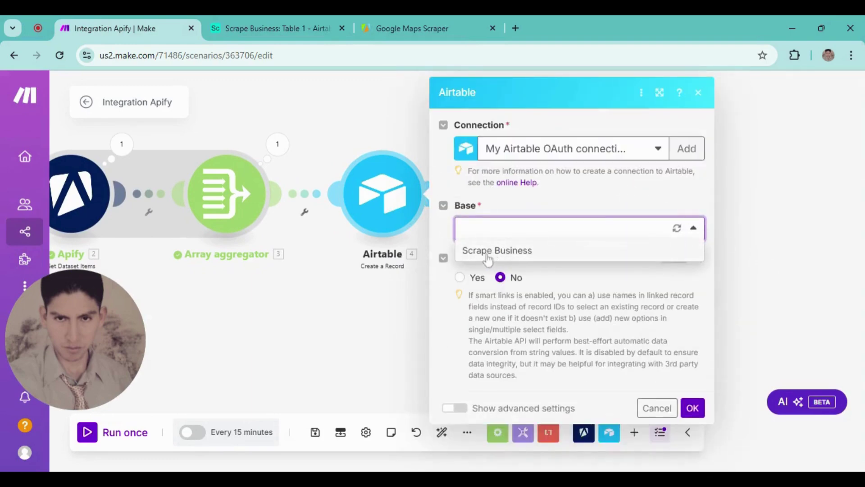
pyautogui.click(493, 253)
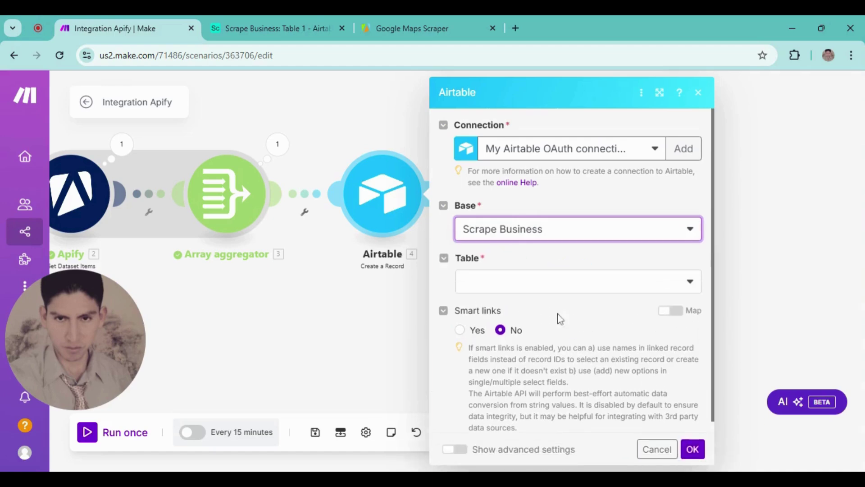
pyautogui.click(694, 282)
pyautogui.click(493, 313)
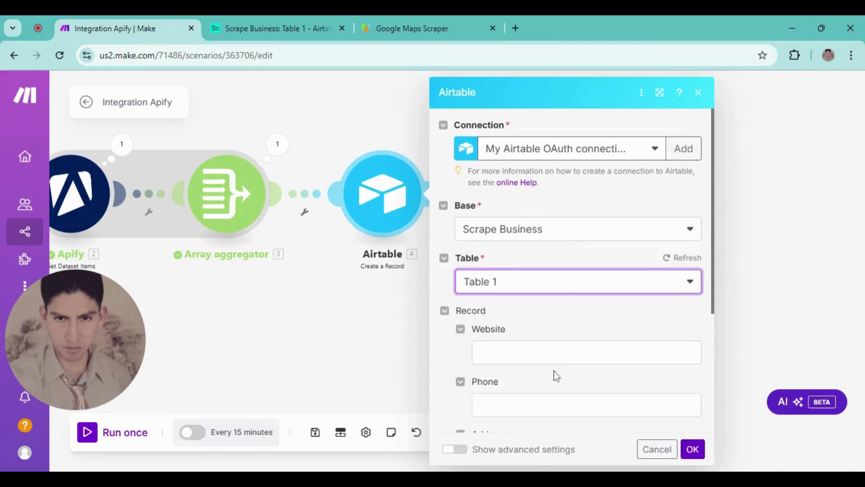
pyautogui.scroll(-5, 512, 316)
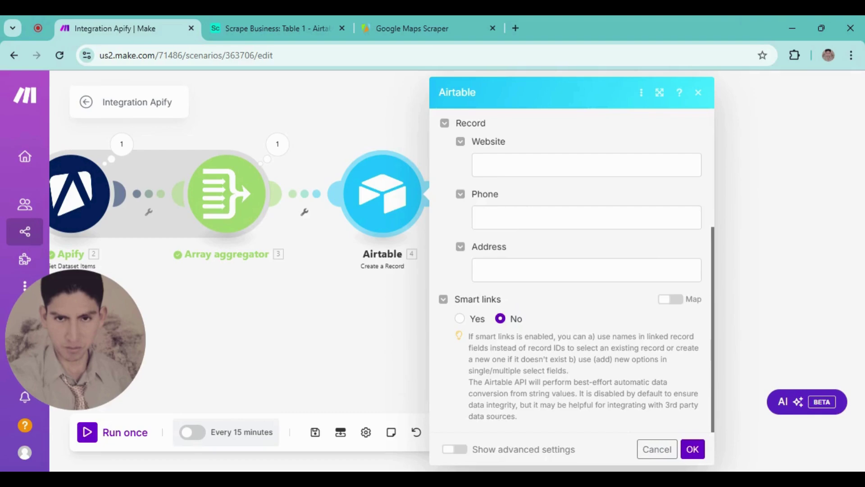
# Search the mappable items for "websi" for the Website field, clear the search and save the Airtable module with its record fields empty
pyautogui.click(500, 165)
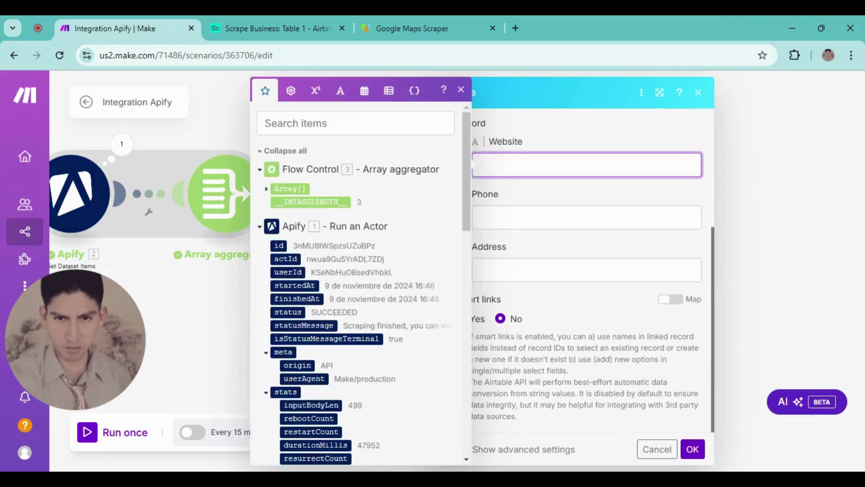
pyautogui.click(315, 124)
pyautogui.write('websi')
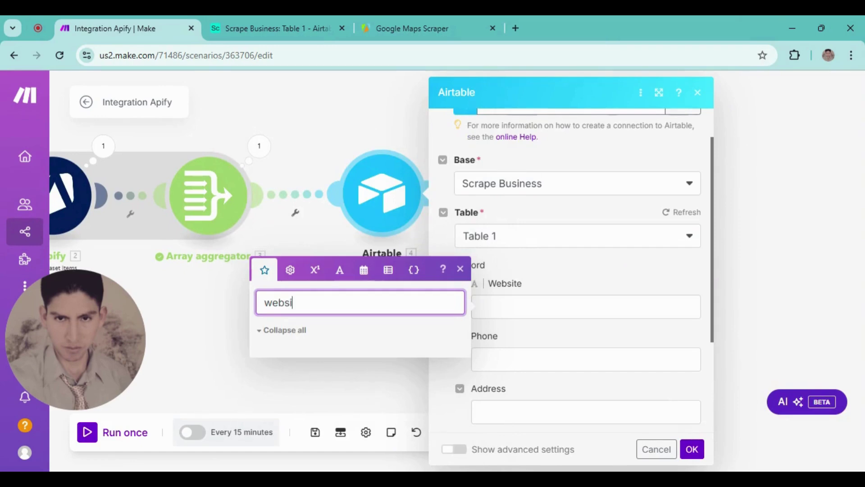
pyautogui.press('BackSpace')
pyautogui.press('BackSpace')
pyautogui.press('BackSpace')
pyautogui.press('BackSpace')
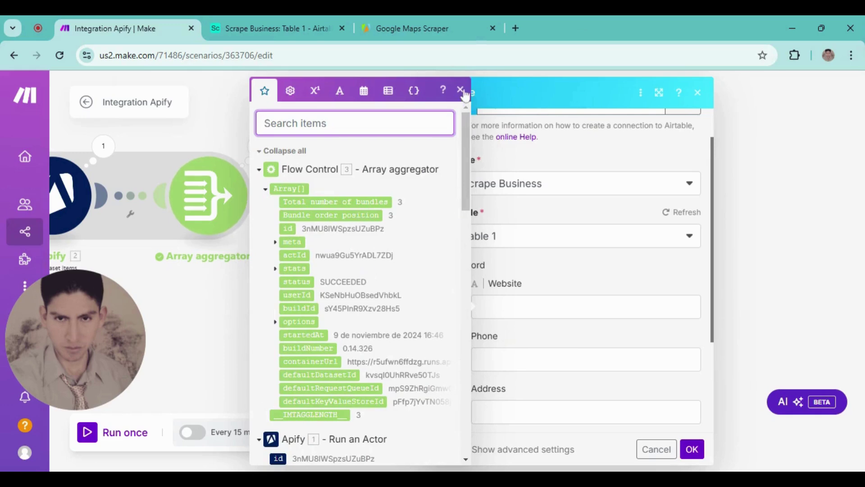
pyautogui.click(474, 316)
pyautogui.click(461, 90)
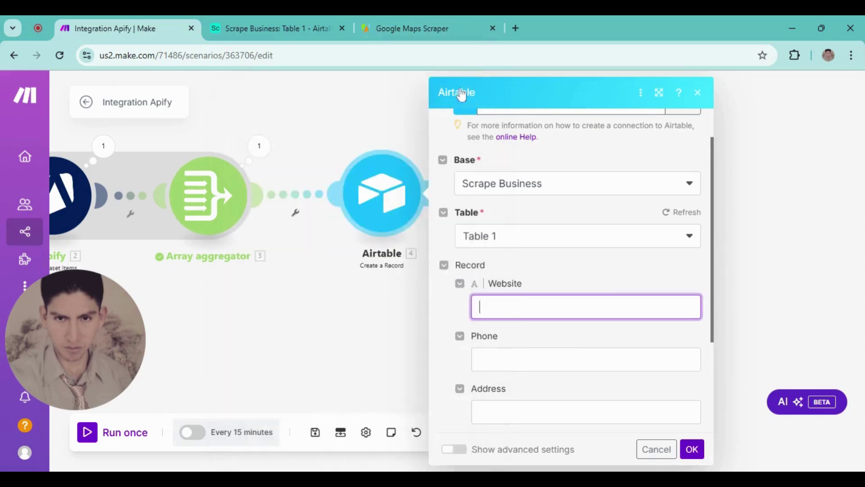
pyautogui.click(682, 454)
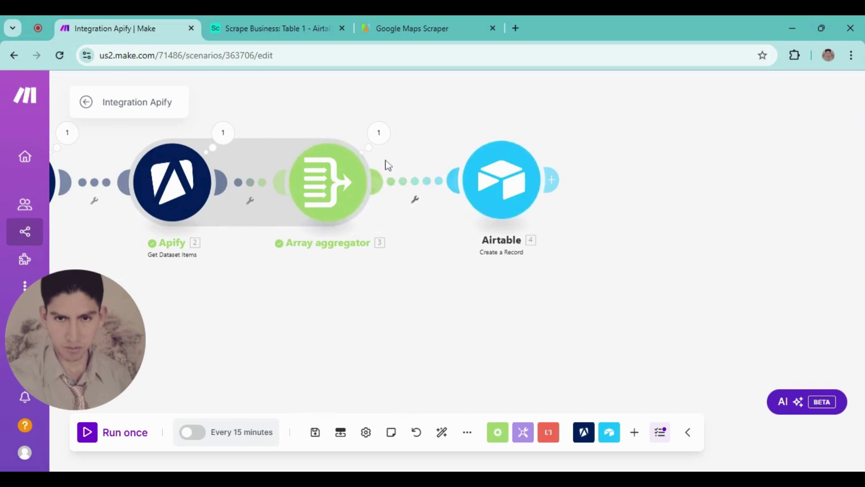
# Clear and reselect all aggregated fields in the Array aggregator, check the field list and save the module
pyautogui.click(321, 179)
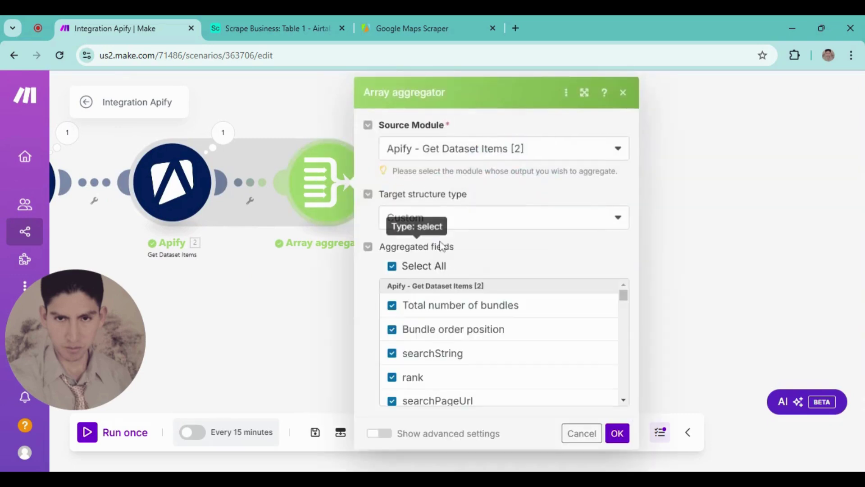
pyautogui.click(392, 267)
pyautogui.click(393, 267)
pyautogui.scroll(-6, 417, 324)
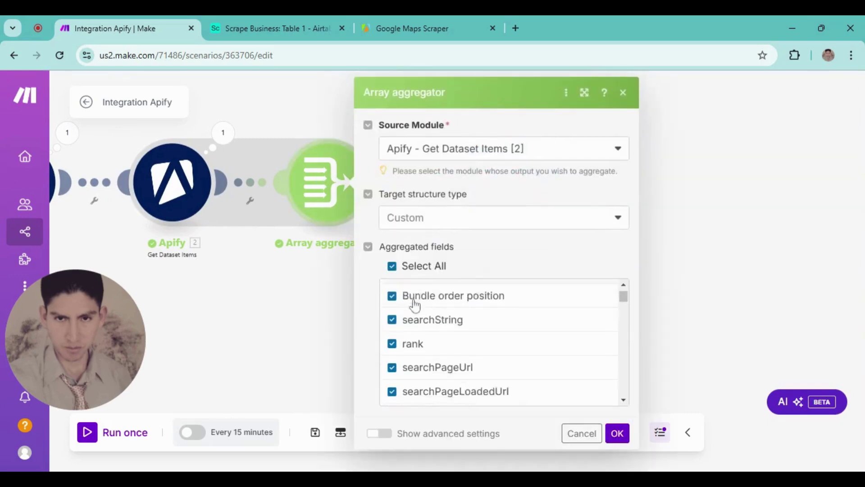
pyautogui.scroll(3, 401, 289)
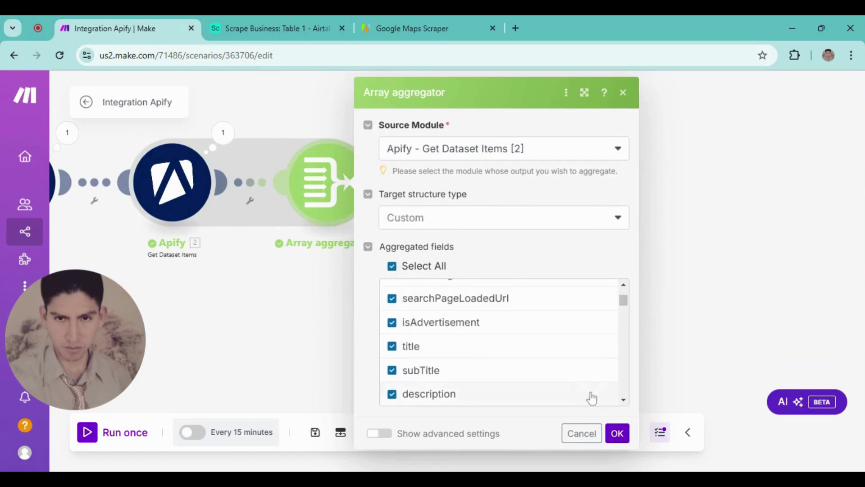
pyautogui.click(617, 433)
pyautogui.click(323, 202)
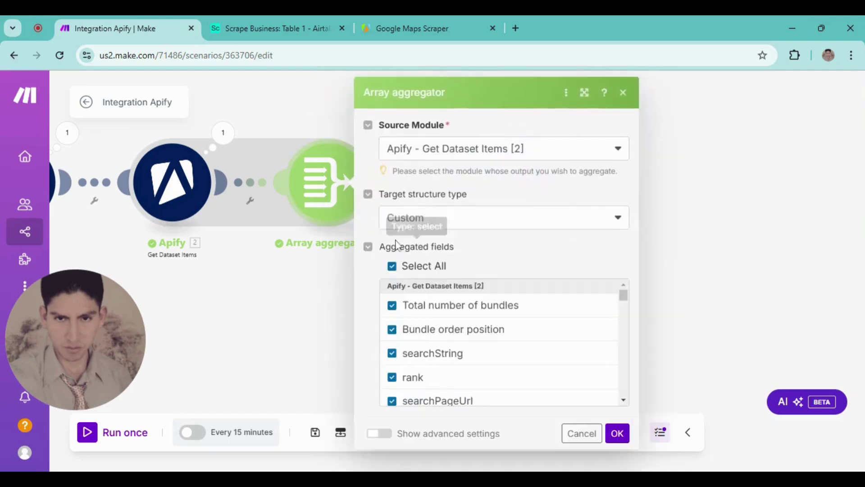
pyautogui.click(617, 433)
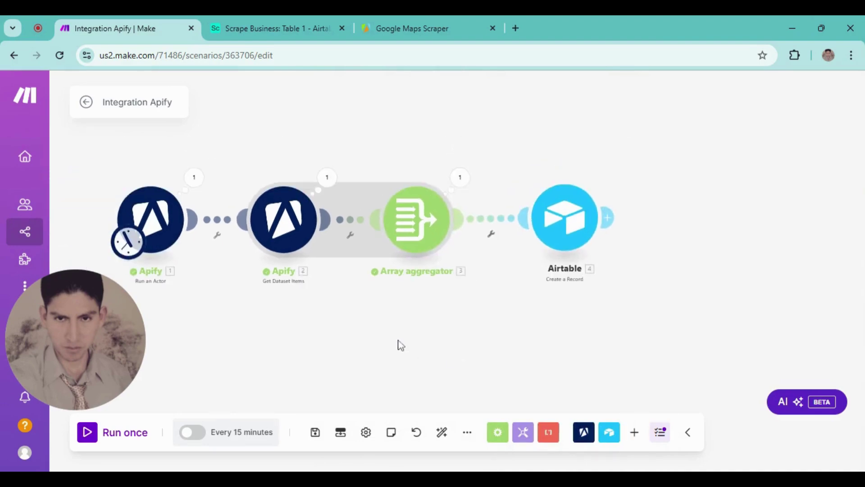
# Run the whole scenario once with the Airtable module included
pyautogui.click(88, 436)
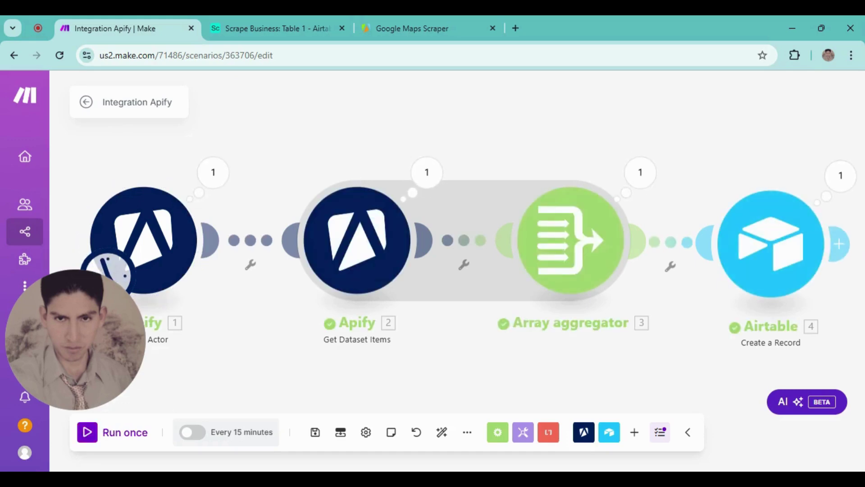
pyautogui.moveTo(621, 353); pyautogui.dragTo(421, 326)
pyautogui.scroll(-1, 392, 337)
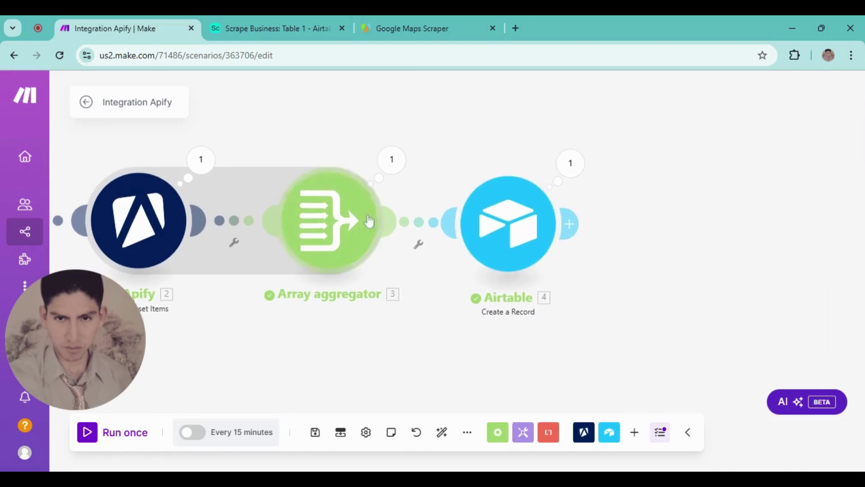
# Map the Airtable module's Website field to the Array aggregator's website item
pyautogui.click(514, 226)
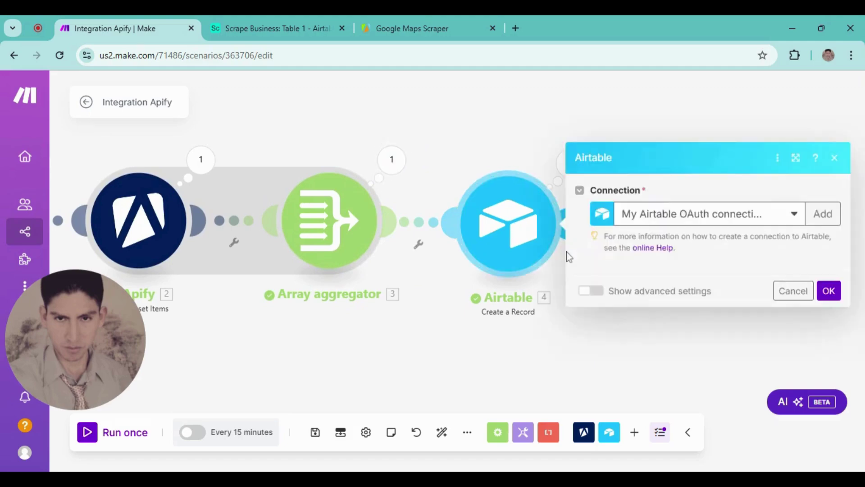
pyautogui.scroll(-4, 675, 323)
pyautogui.click(667, 165)
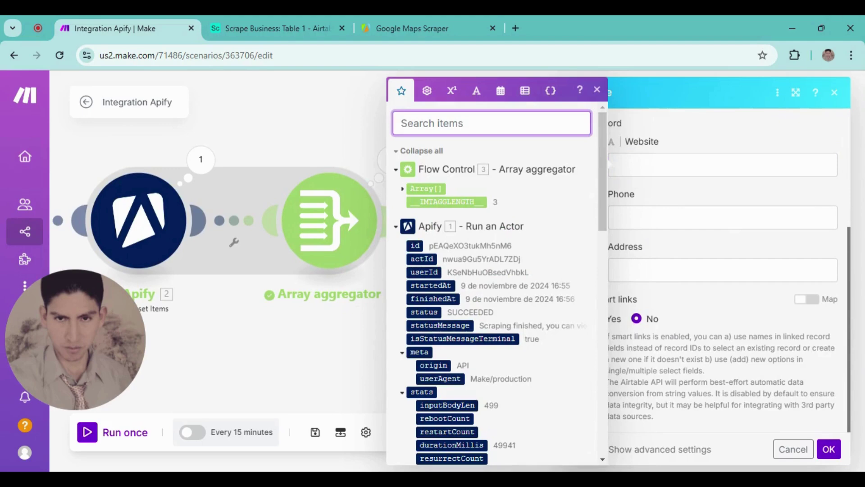
pyautogui.write('web')
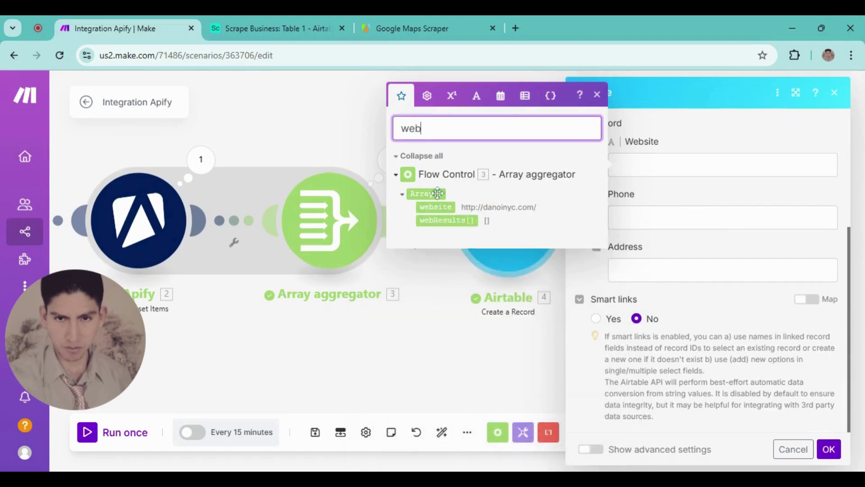
pyautogui.click(450, 206)
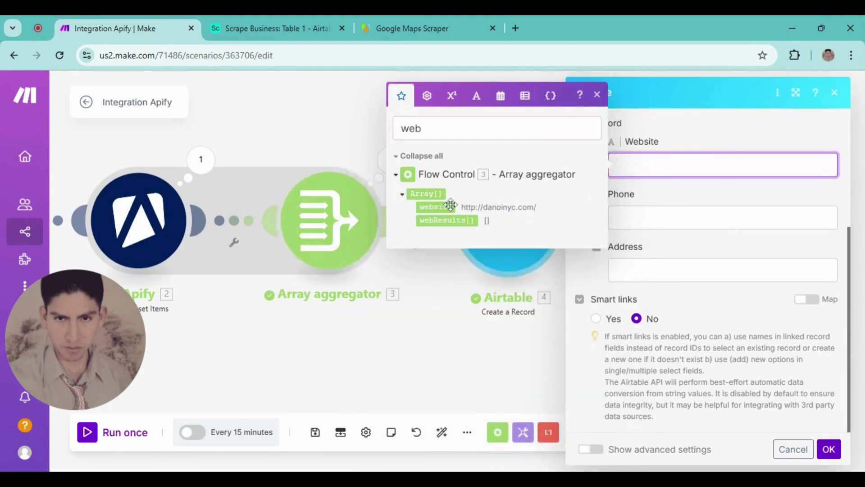
pyautogui.click(450, 206)
# Find the Array aggregator's phone item and map it to the Phone field
pyautogui.press('Tab')
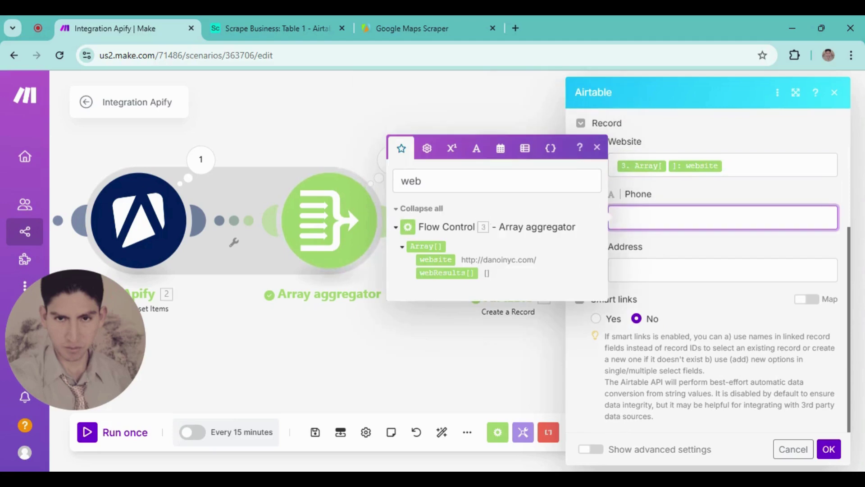
pyautogui.doubleClick(408, 182)
pyautogui.write('Phone')
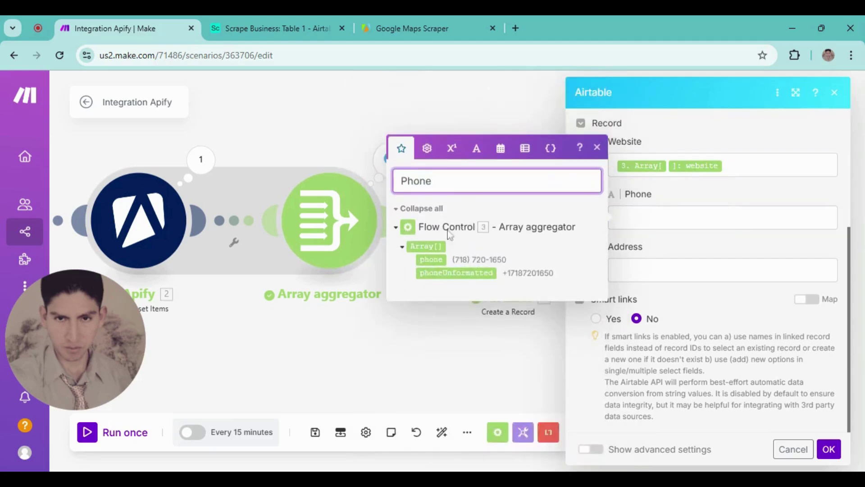
pyautogui.click(436, 261)
pyautogui.click(428, 259)
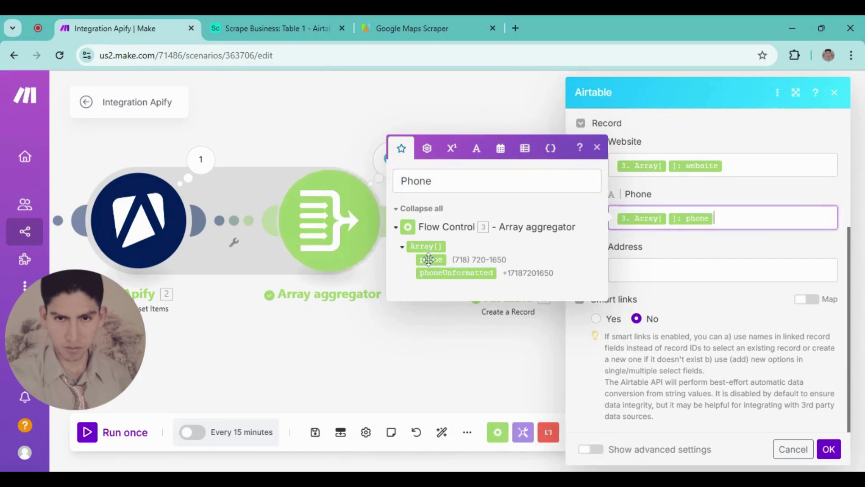
# Map the Address field to the Array aggregator's address item and save the Airtable module
pyautogui.press('Tab')
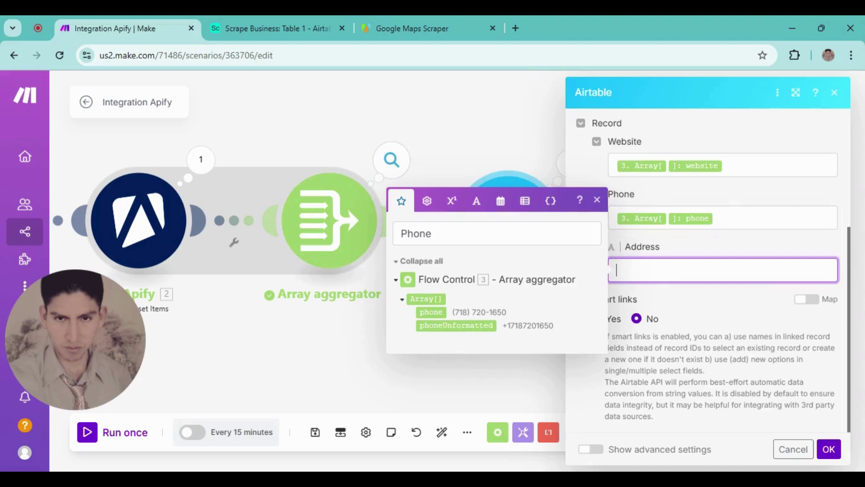
pyautogui.moveTo(433, 234); pyautogui.dragTo(377, 235)
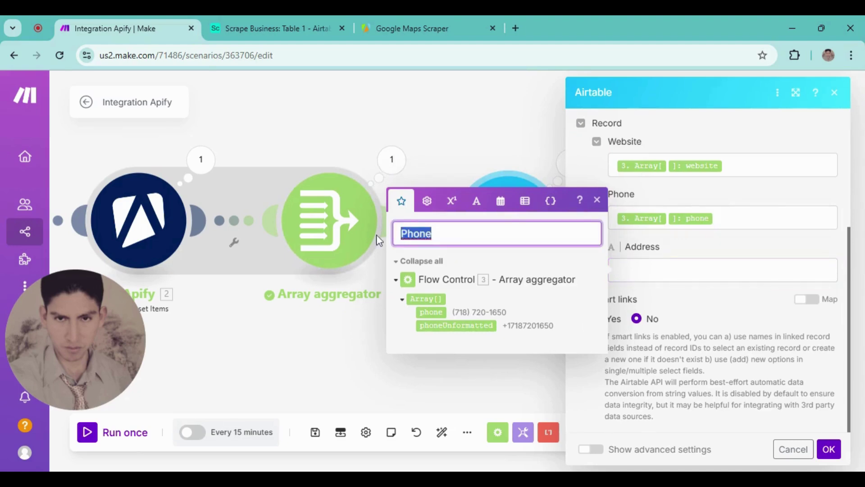
pyautogui.write('adr')
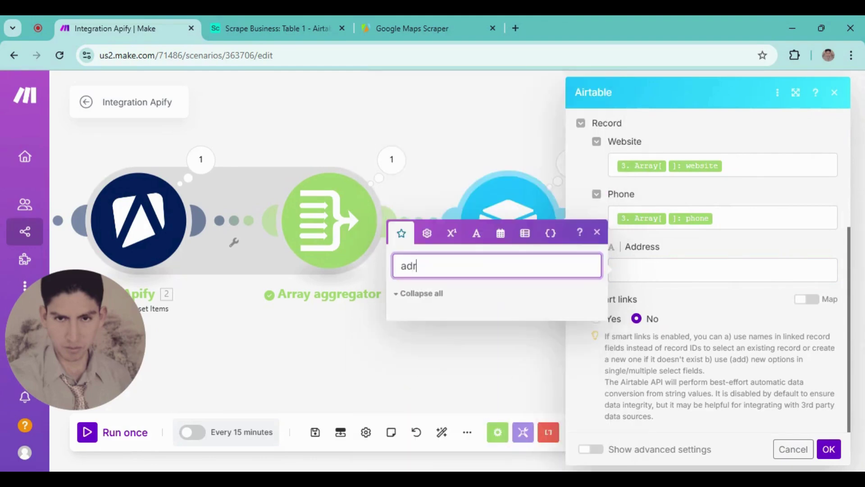
pyautogui.press('BackSpace')
pyautogui.write('d')
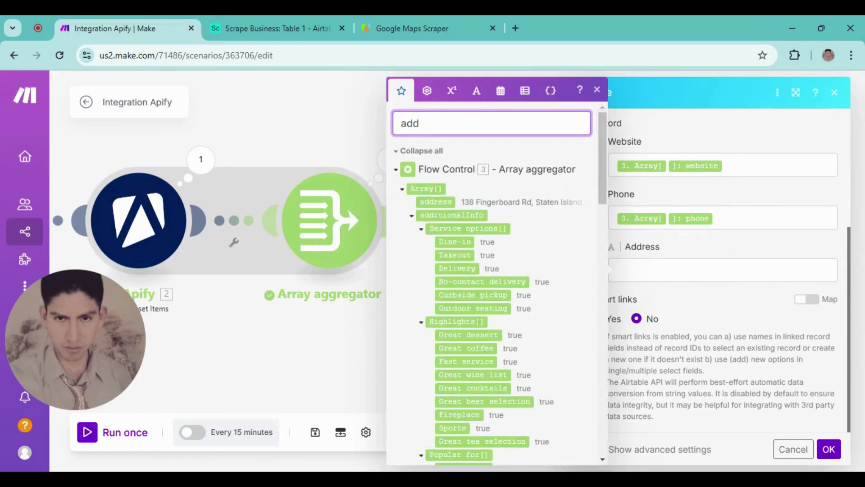
pyautogui.click(433, 202)
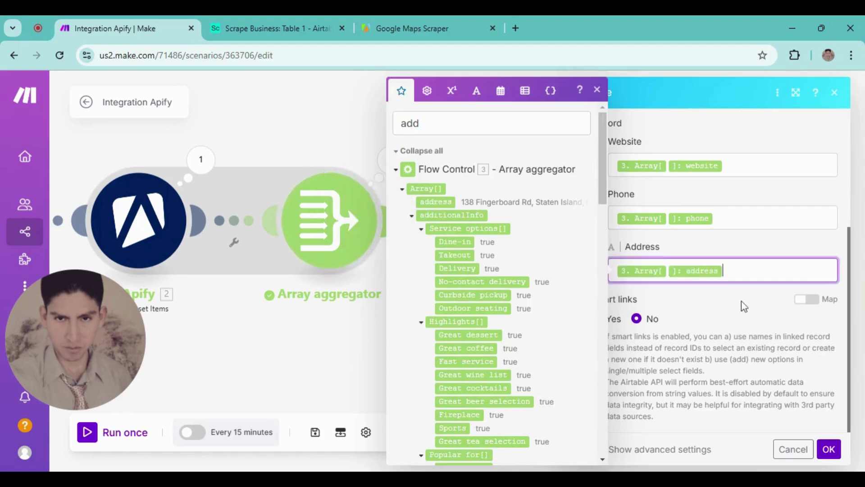
pyautogui.click(829, 450)
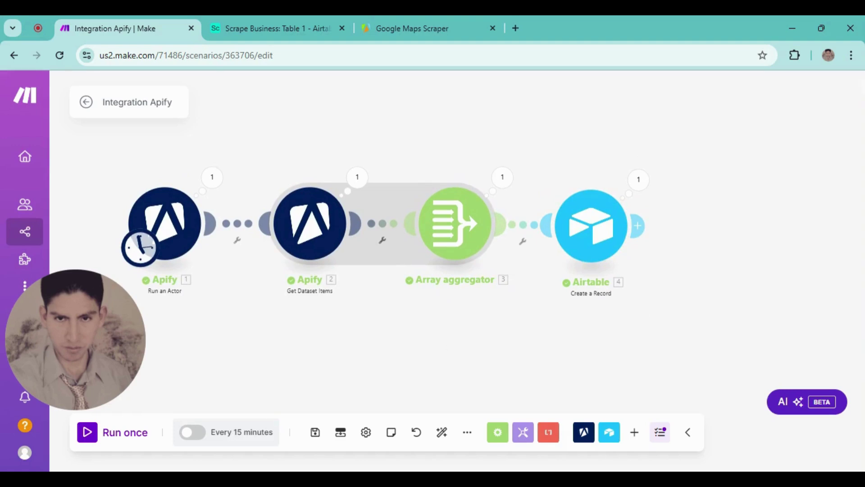
# Check Table 1 in Airtable and the module's Website, Phone and Address mappings, and run the whole scenario once
pyautogui.click(288, 24)
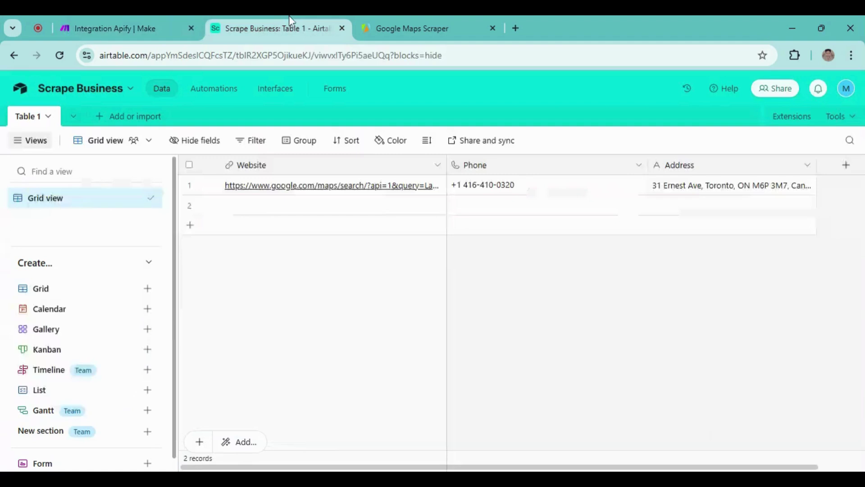
pyautogui.click(108, 25)
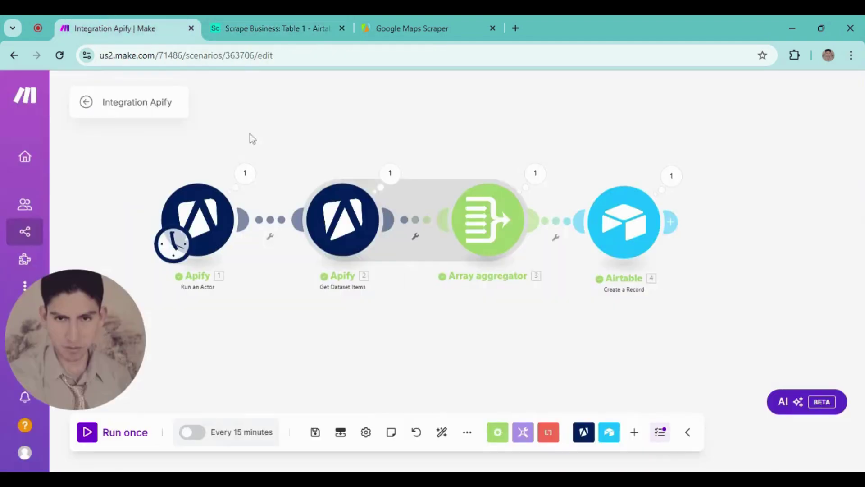
pyautogui.moveTo(333, 339); pyautogui.dragTo(317, 334)
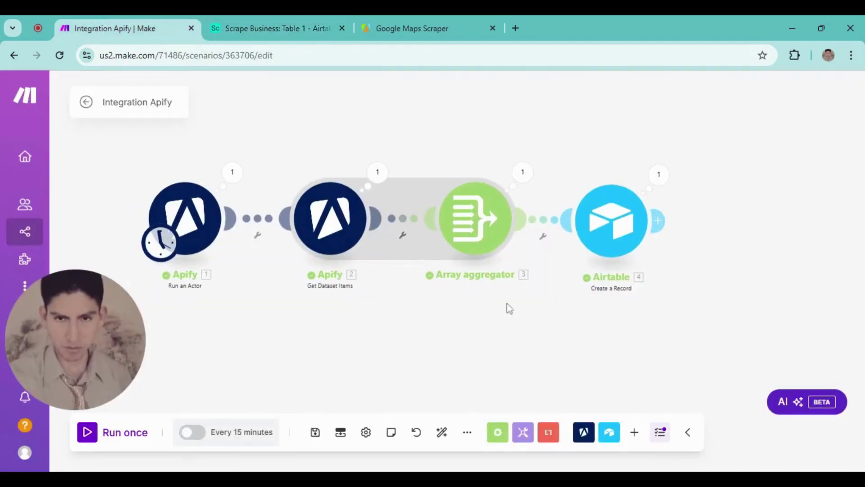
pyautogui.click(631, 244)
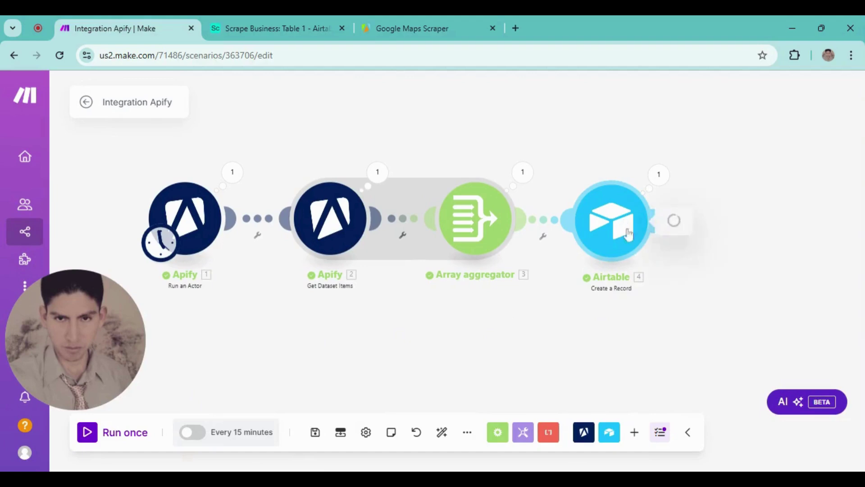
pyautogui.scroll(-4, 559, 361)
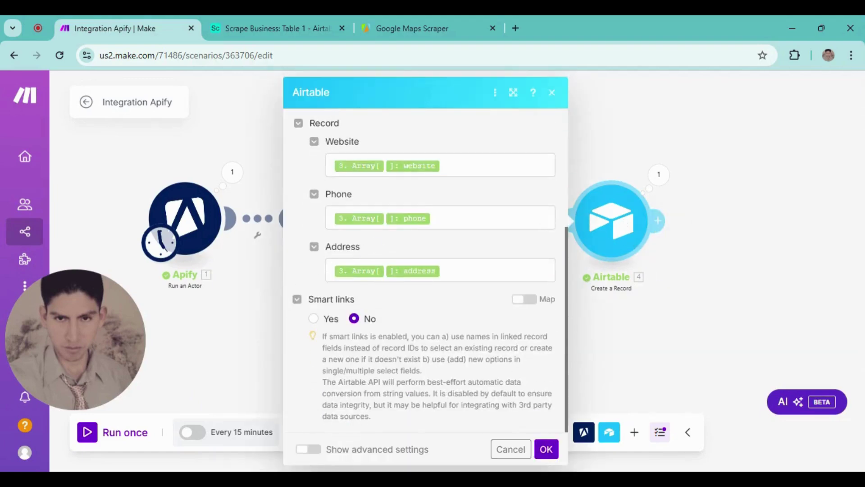
pyautogui.click(547, 449)
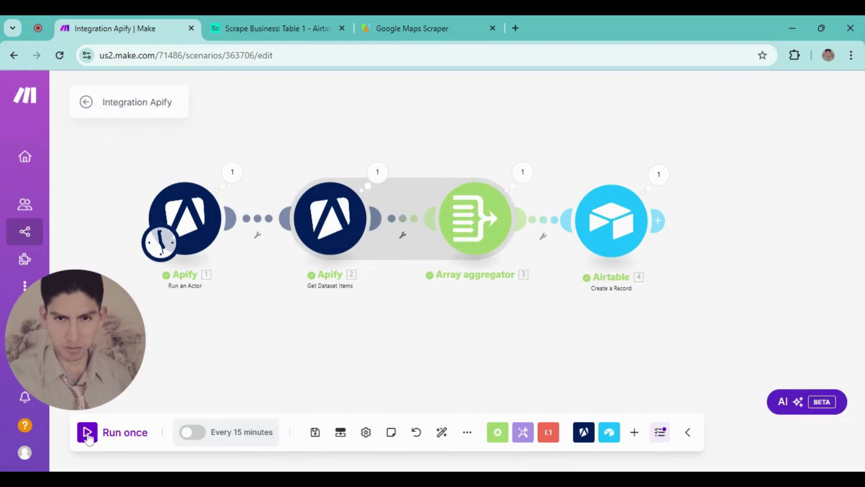
pyautogui.click(88, 433)
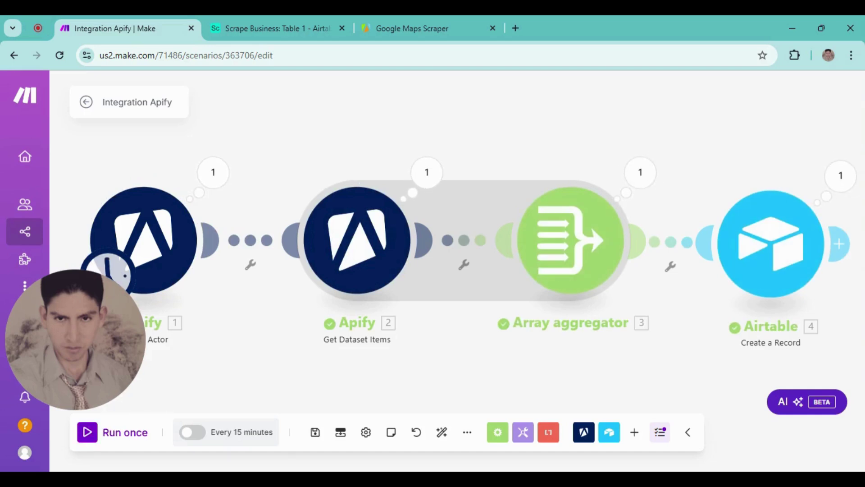
pyautogui.hscroll(3, 622, 316)
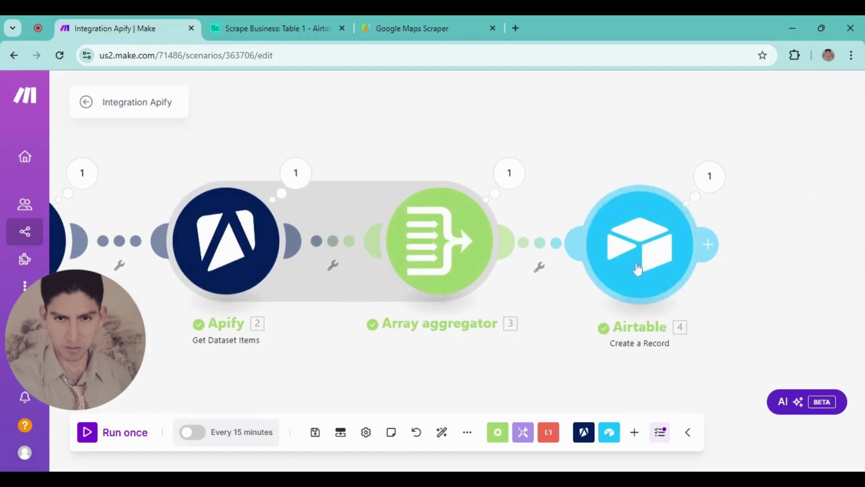
pyautogui.scroll(-2, 481, 353)
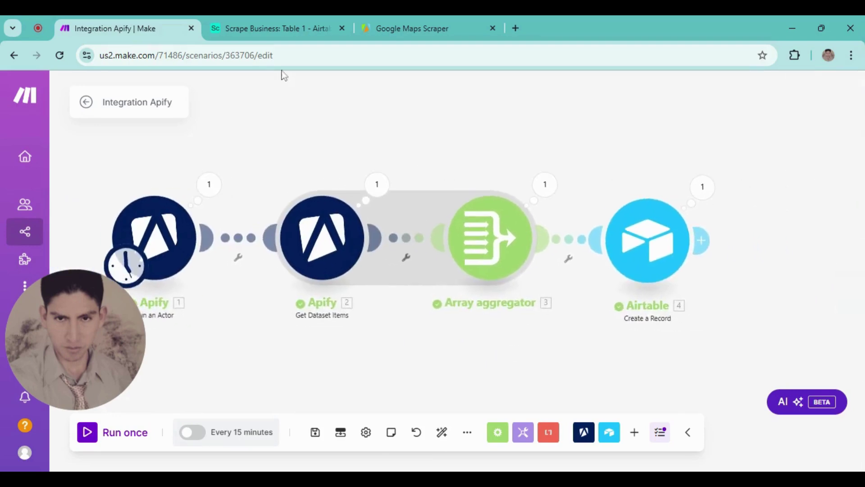
# Switch to the Airtable table, expand the third record and copy its website address
pyautogui.click(267, 28)
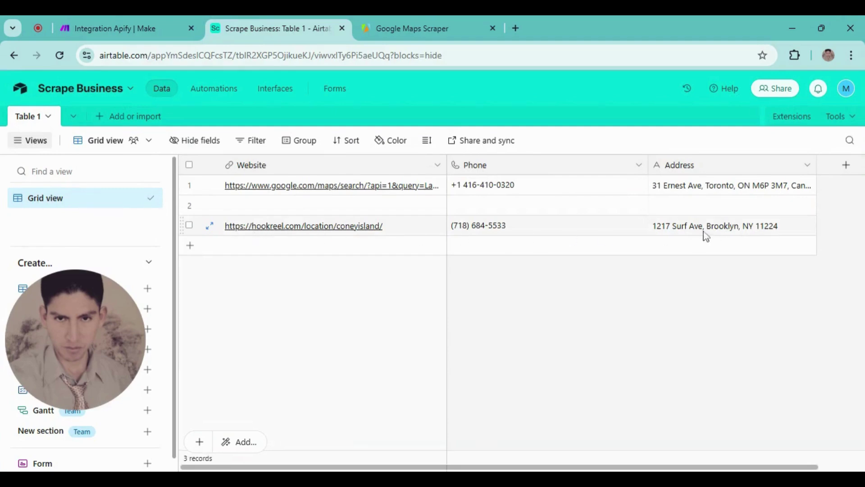
pyautogui.click(231, 234)
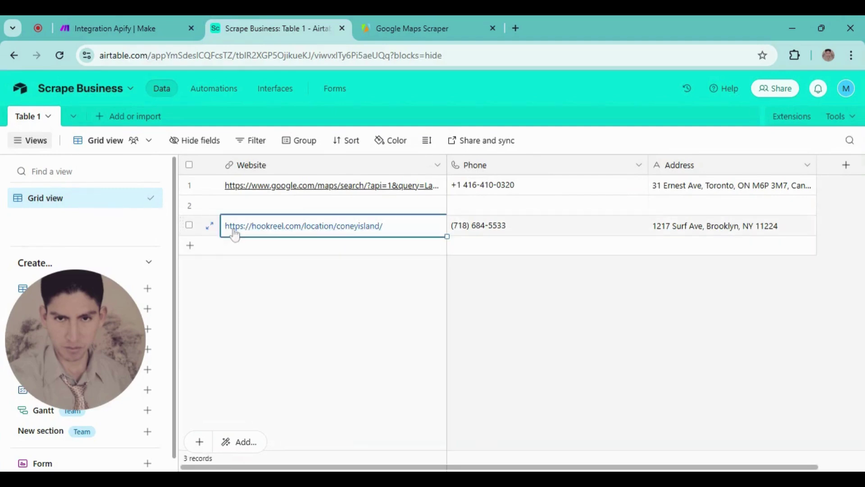
pyautogui.press('space')
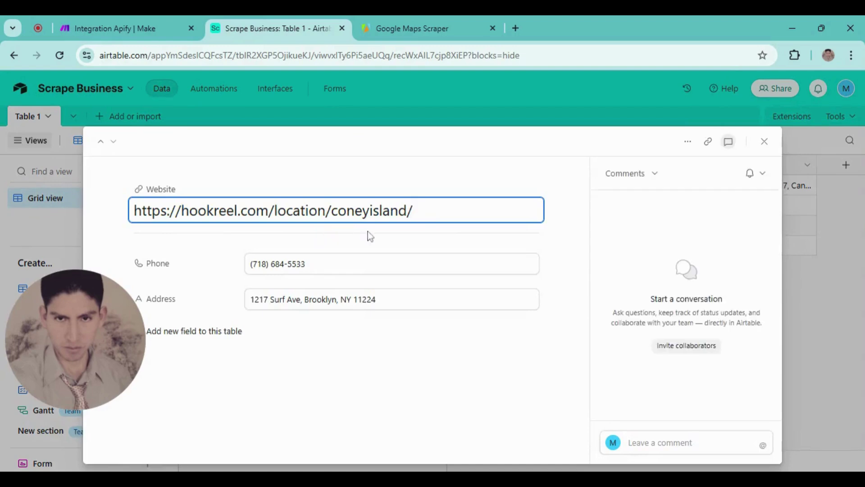
pyautogui.hotkey('ctrl', 'a')
pyautogui.hotkey('ctrl', 'c')
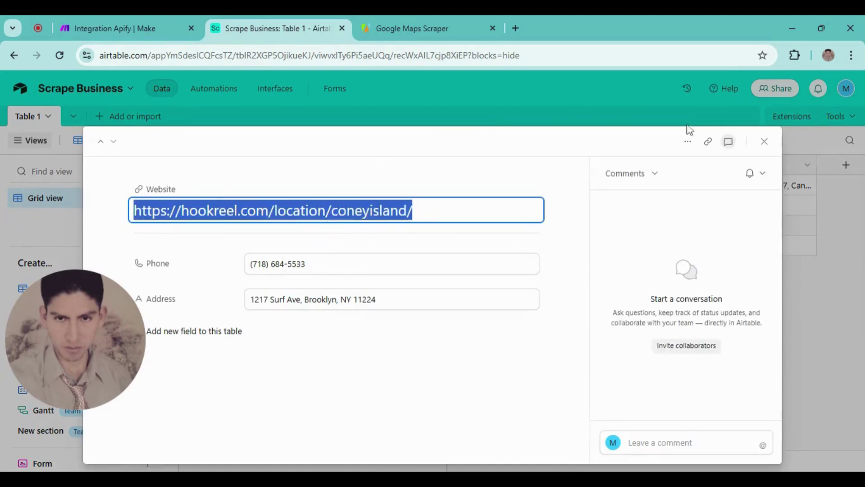
pyautogui.click(765, 142)
# Open the copied website address in a new browser tab
pyautogui.click(515, 27)
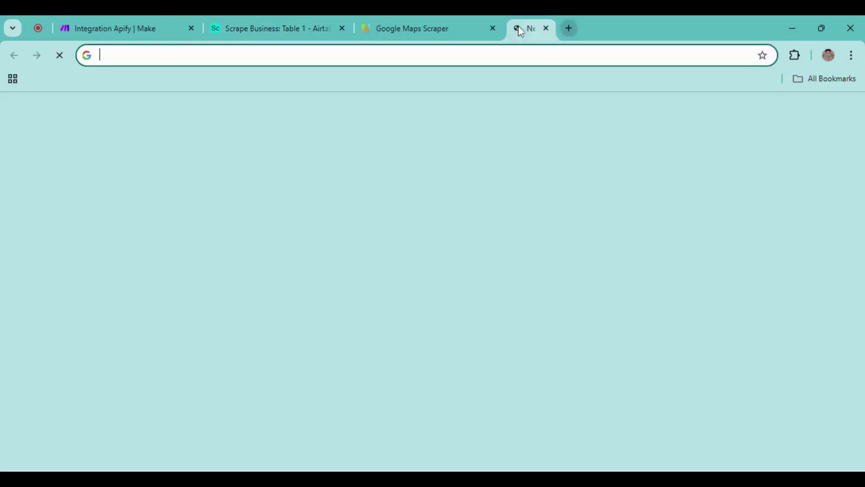
pyautogui.hotkey('ctrl', 'v')
pyautogui.press('Return')
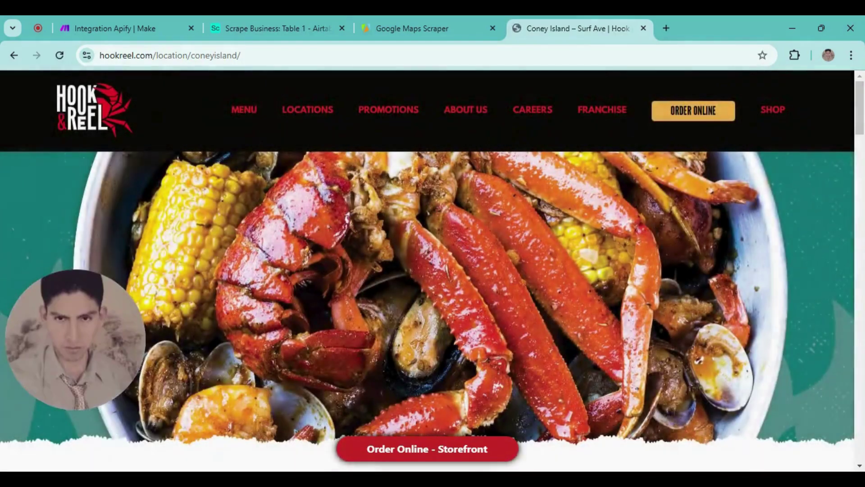
# Examine the restaurant's web page for its address, phone and contact details and compare them with the third Airtable record
pyautogui.scroll(-10, 404, 280)
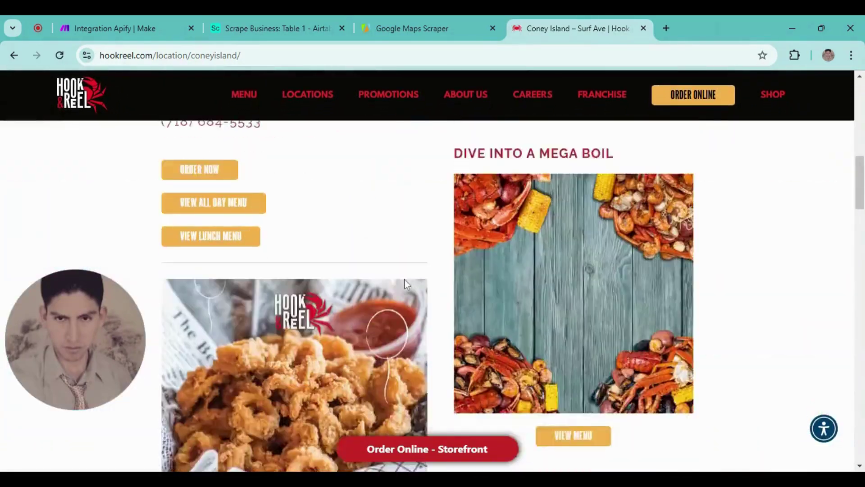
pyautogui.scroll(-5, 405, 279)
pyautogui.scroll(10, 399, 314)
pyautogui.scroll(-3, 393, 302)
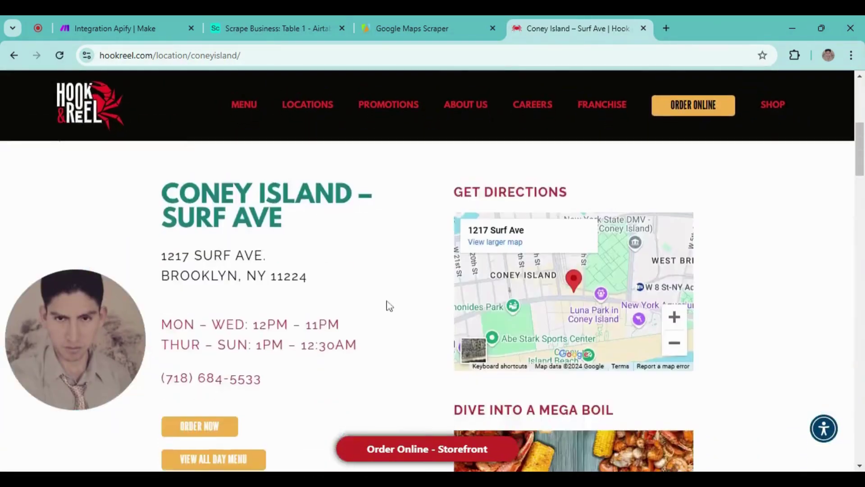
pyautogui.scroll(-15, 389, 306)
pyautogui.scroll(5, 437, 284)
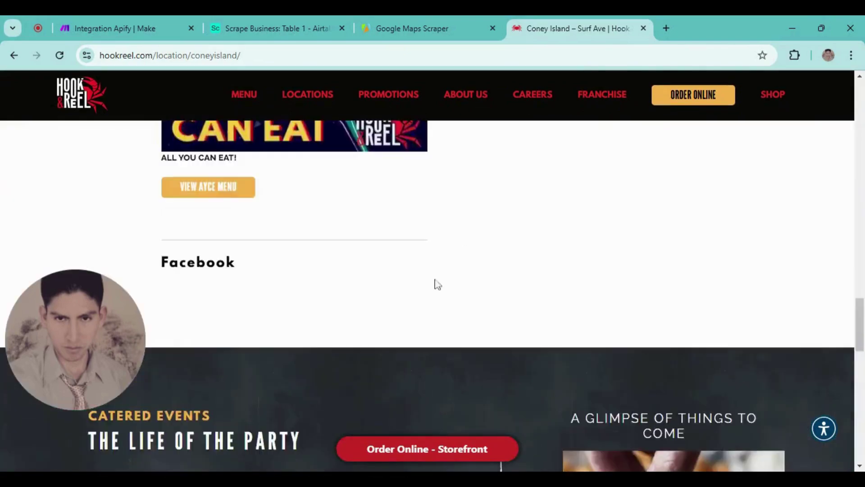
pyautogui.scroll(5, 437, 284)
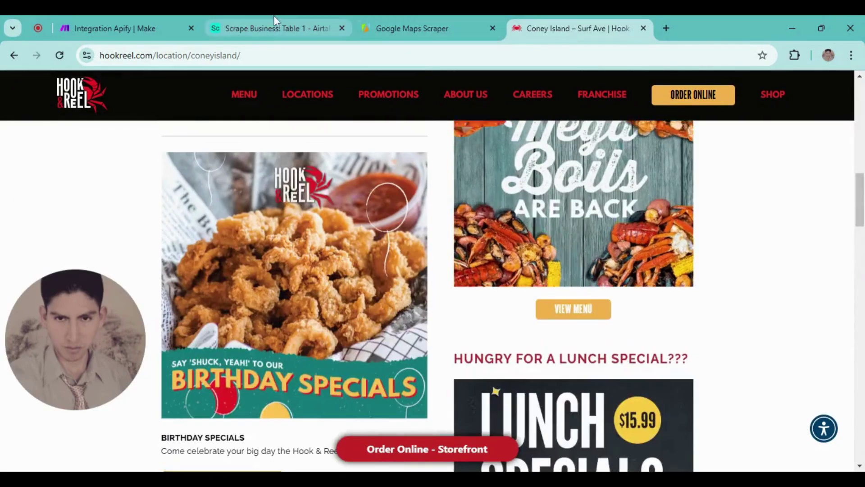
pyautogui.click(275, 24)
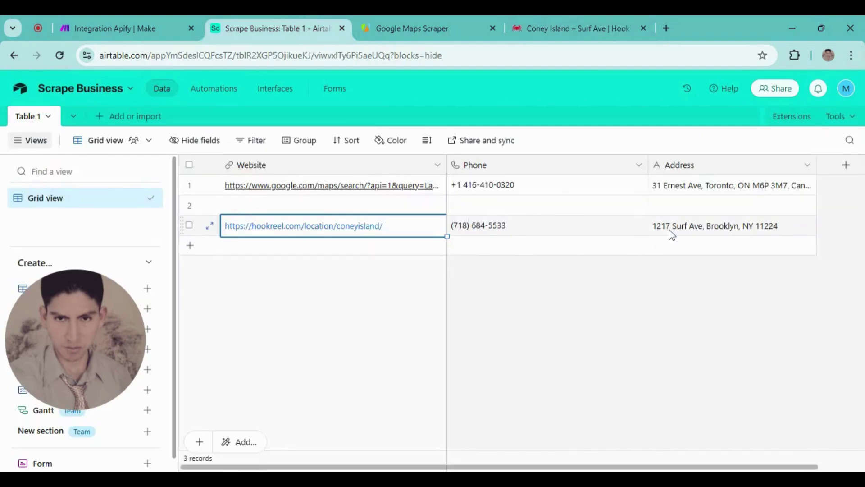
pyautogui.click(552, 27)
pyautogui.scroll(-10, 361, 225)
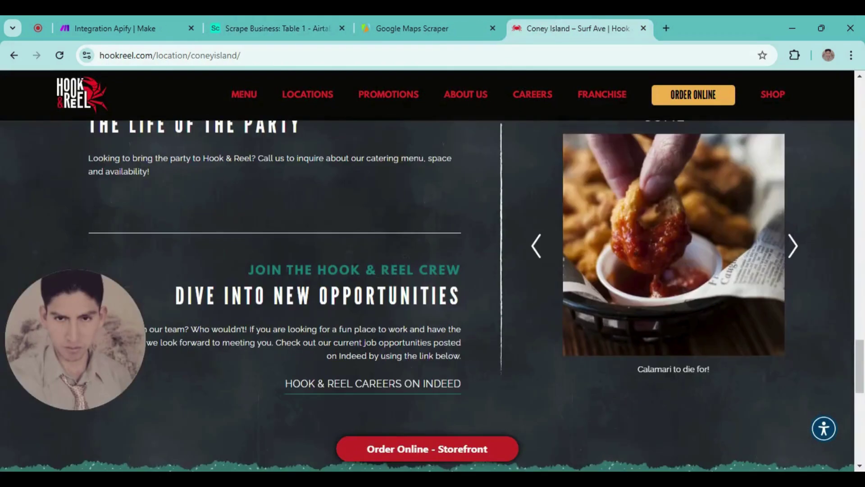
pyautogui.scroll(-8, 863, 312)
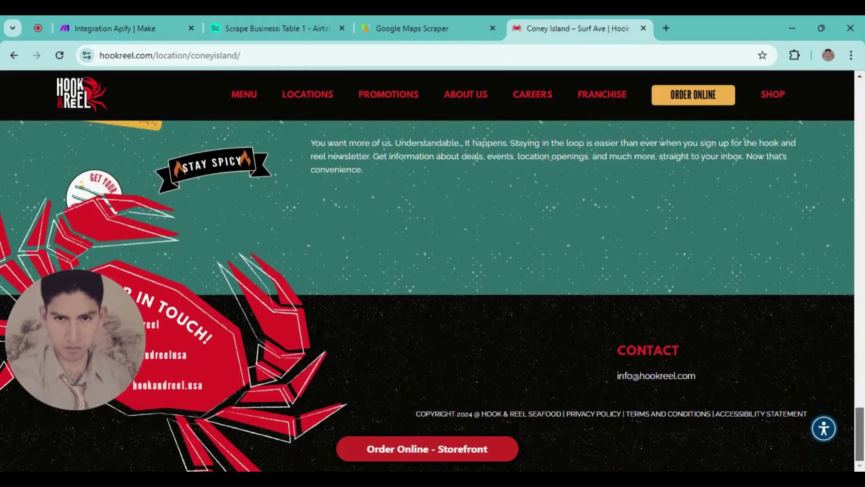
# Finish checking the restaurant's web page and return to the Integration Apify scenario in Make
pyautogui.scroll(1, 433, 296)
pyautogui.moveTo(861, 426); pyautogui.dragTo(861, 169)
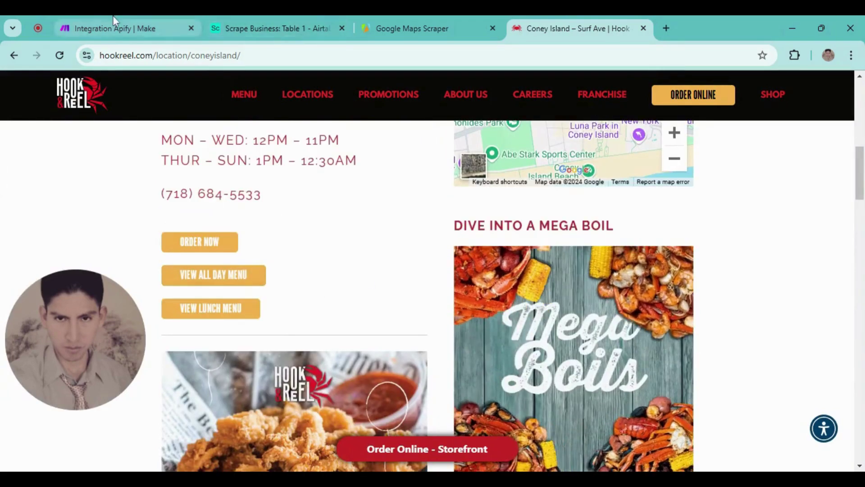
pyautogui.click(401, 21)
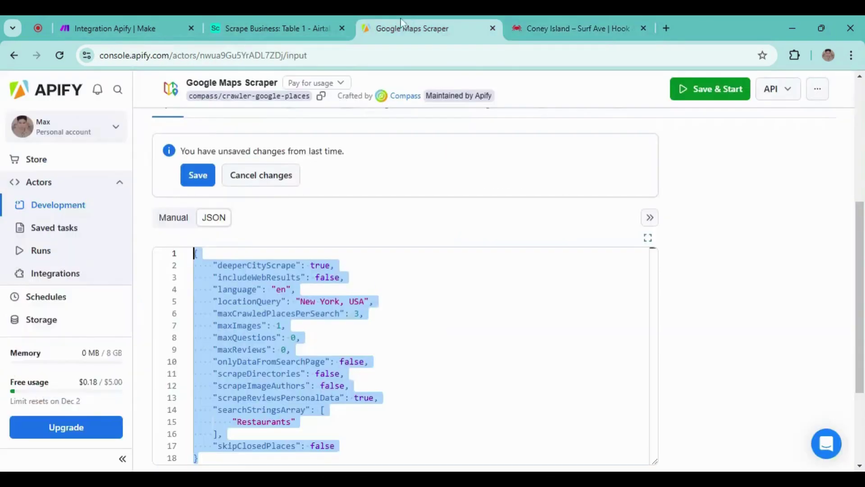
pyautogui.click(261, 17)
pyautogui.click(134, 17)
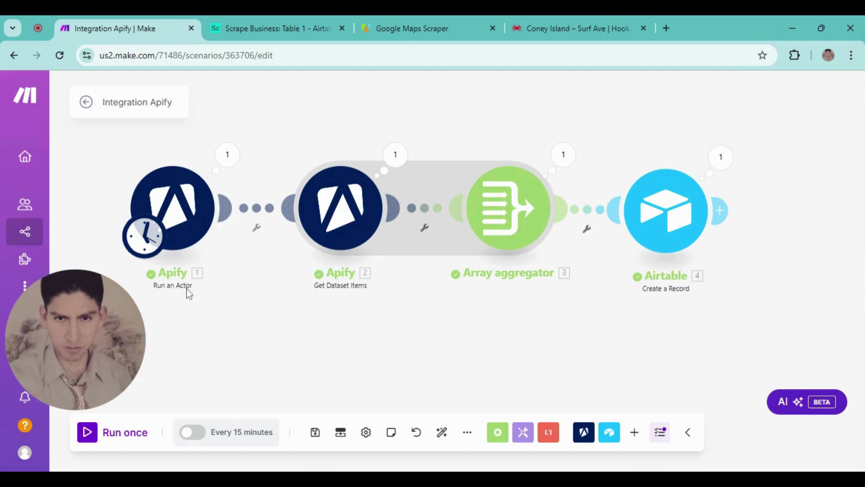
pyautogui.moveTo(305, 339)
pyautogui.mouseDown()
pyautogui.moveTo(313, 338)
pyautogui.moveTo(294, 334)
pyautogui.mouseUp()
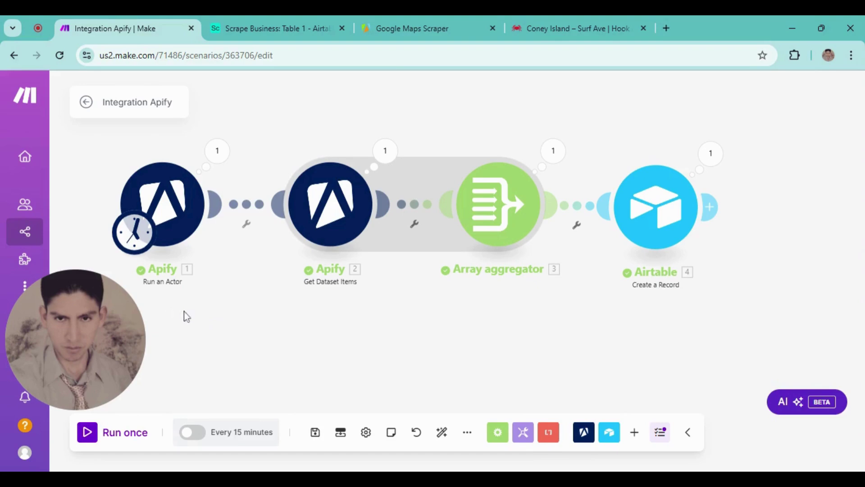
pyautogui.scroll(1, 209, 327)
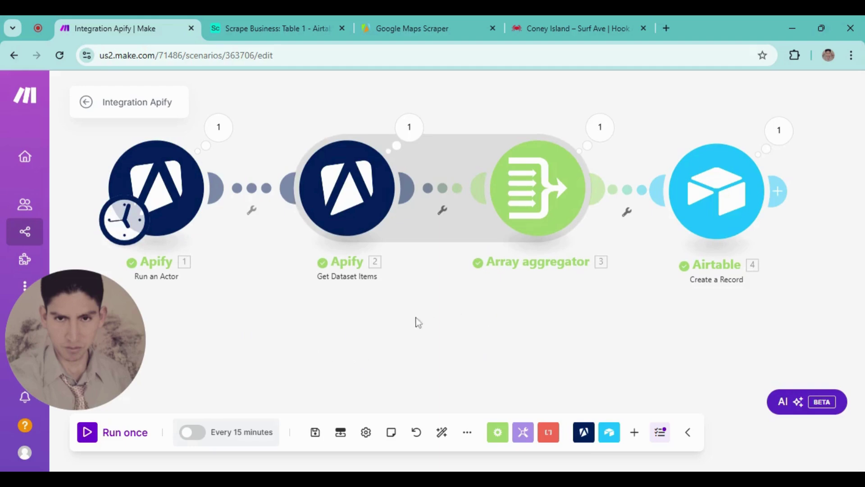
pyautogui.moveTo(388, 340); pyautogui.dragTo(411, 339)
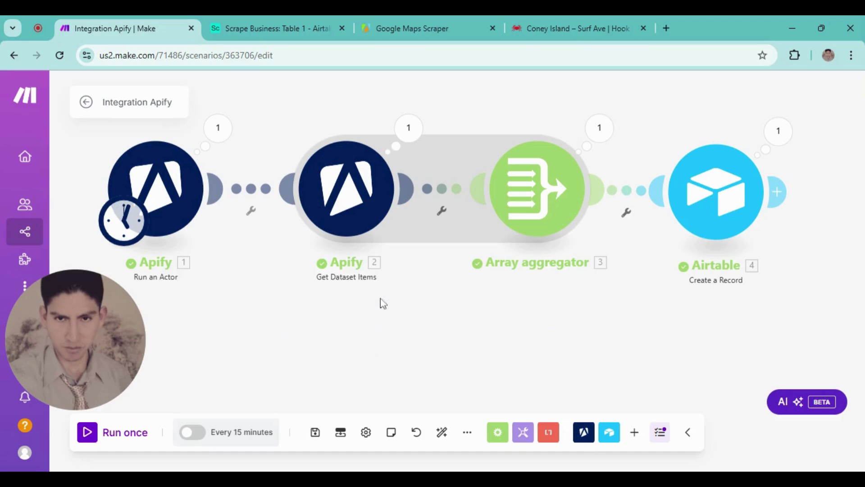
pyautogui.moveTo(361, 326); pyautogui.dragTo(322, 325)
pyautogui.scroll(-1, 563, 328)
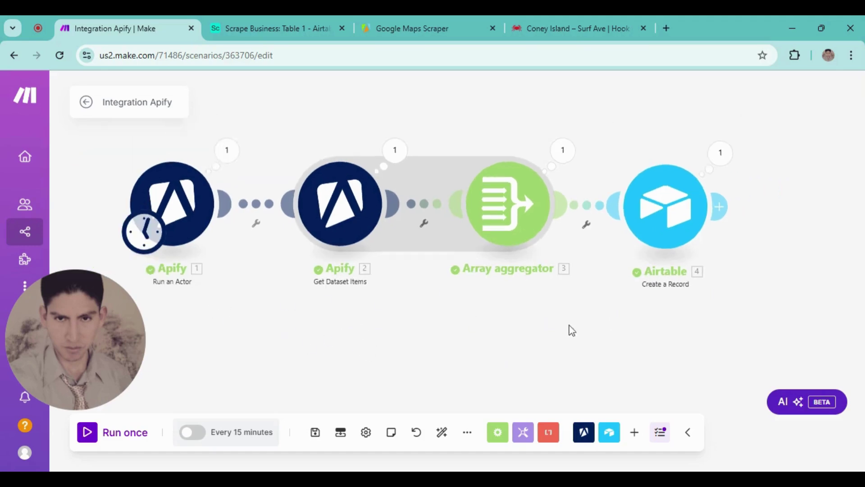